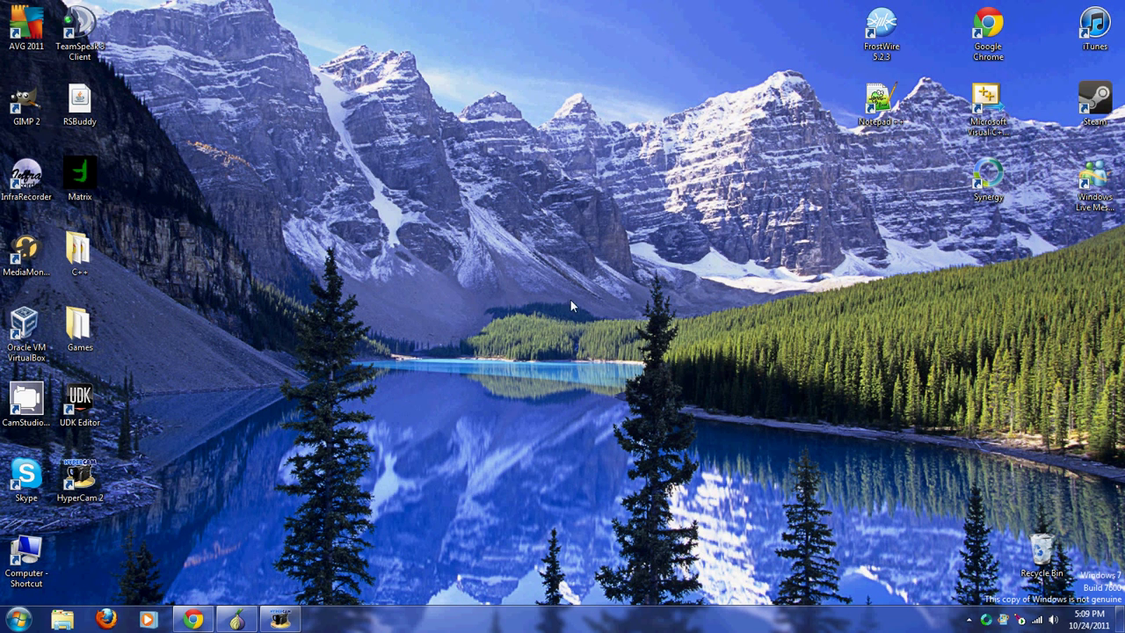
left_click(192, 620)
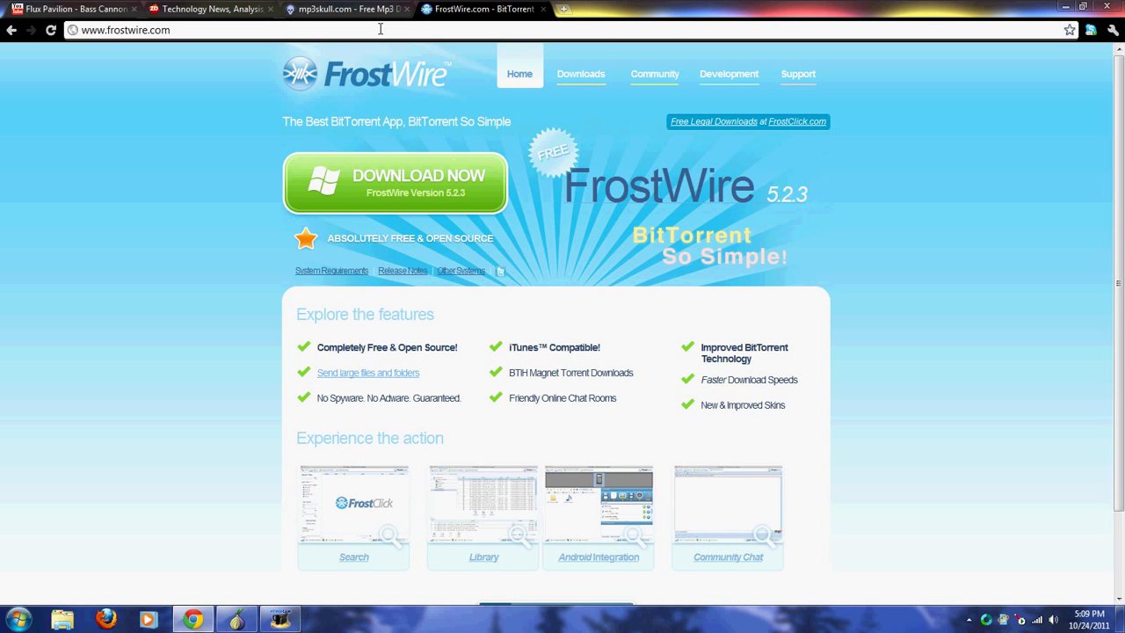
left_click(203, 27)
left_click(258, 30)
triple_click(219, 26)
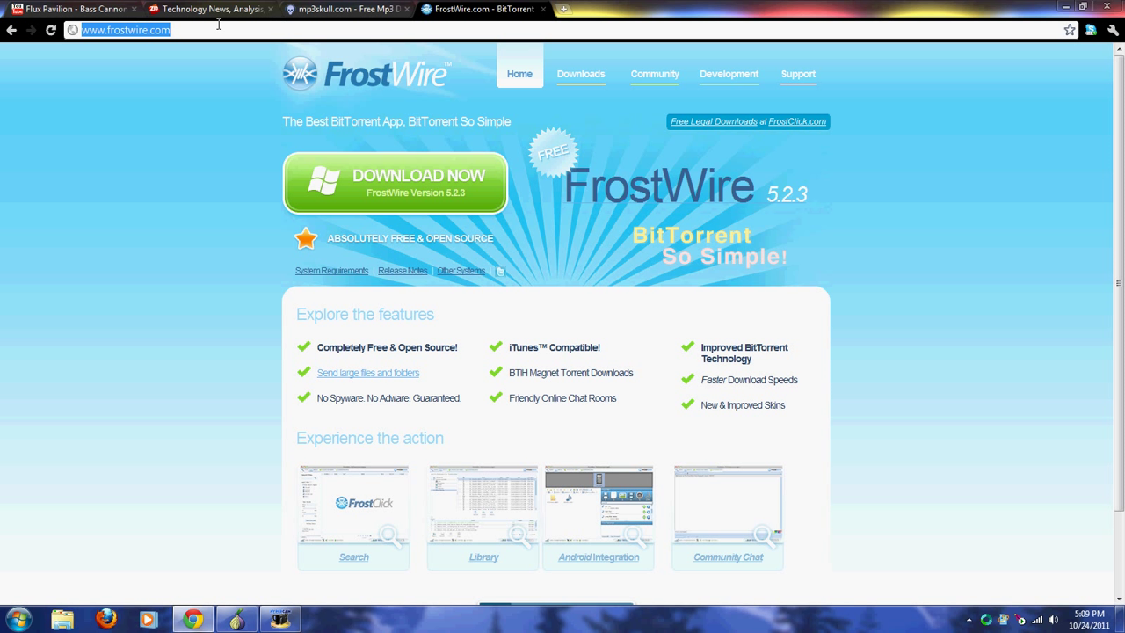
double_click(219, 27)
left_click(218, 27)
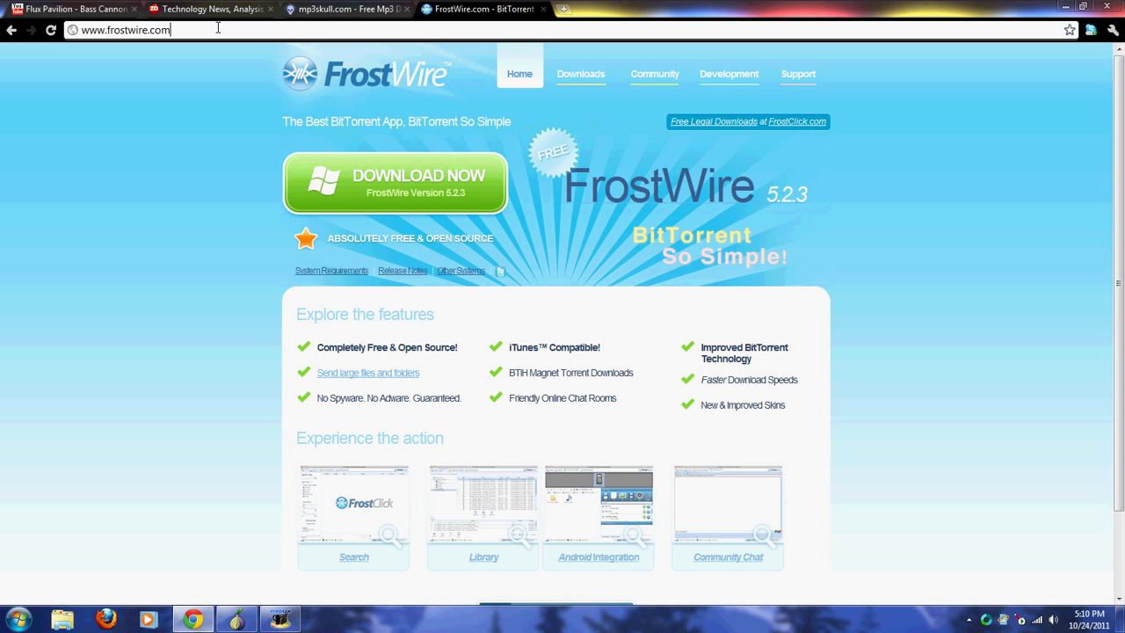
left_click_drag(176, 34, 102, 30)
left_click(148, 77)
left_click(470, 200)
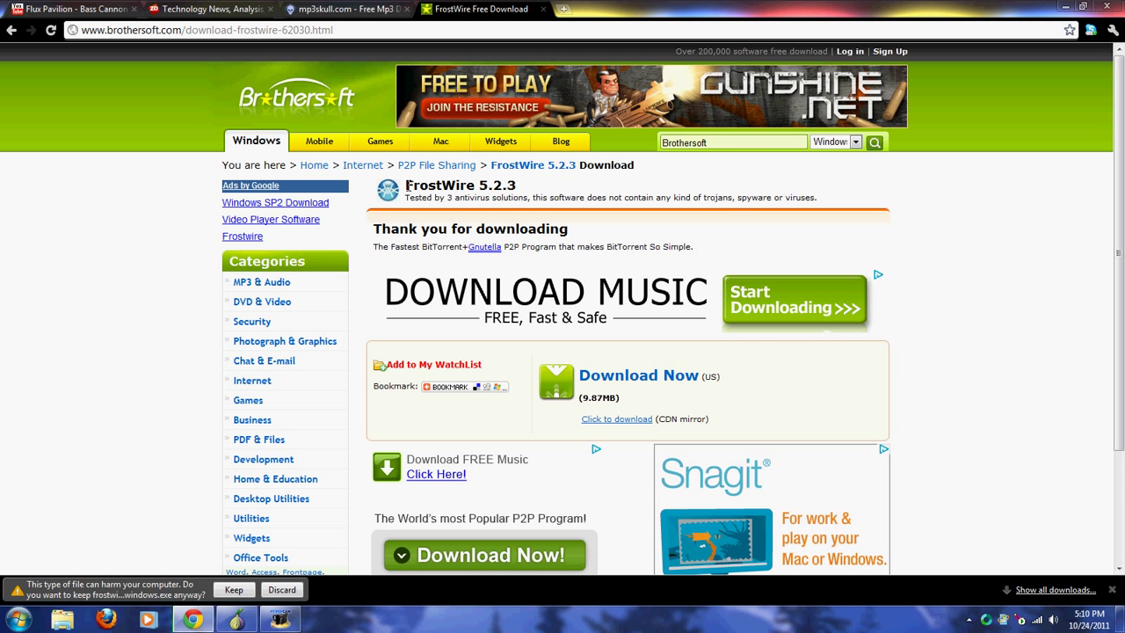
Step: Keep the downloaded FrostWire 5.2.3 installer so that its download continues
left_click_drag(406, 186, 514, 191)
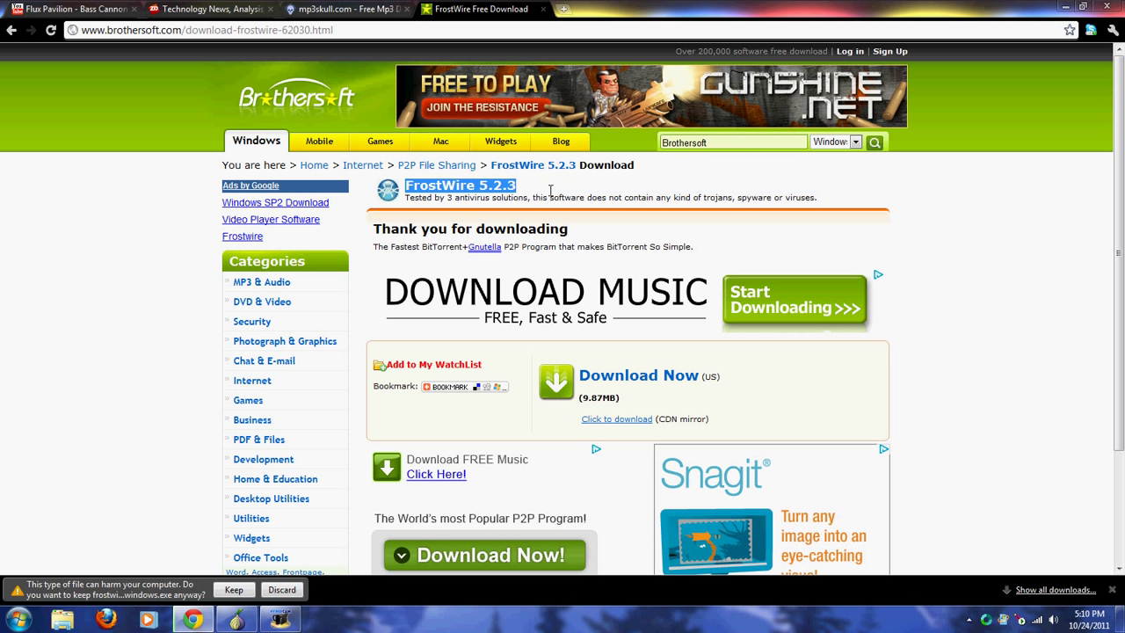
left_click(609, 210)
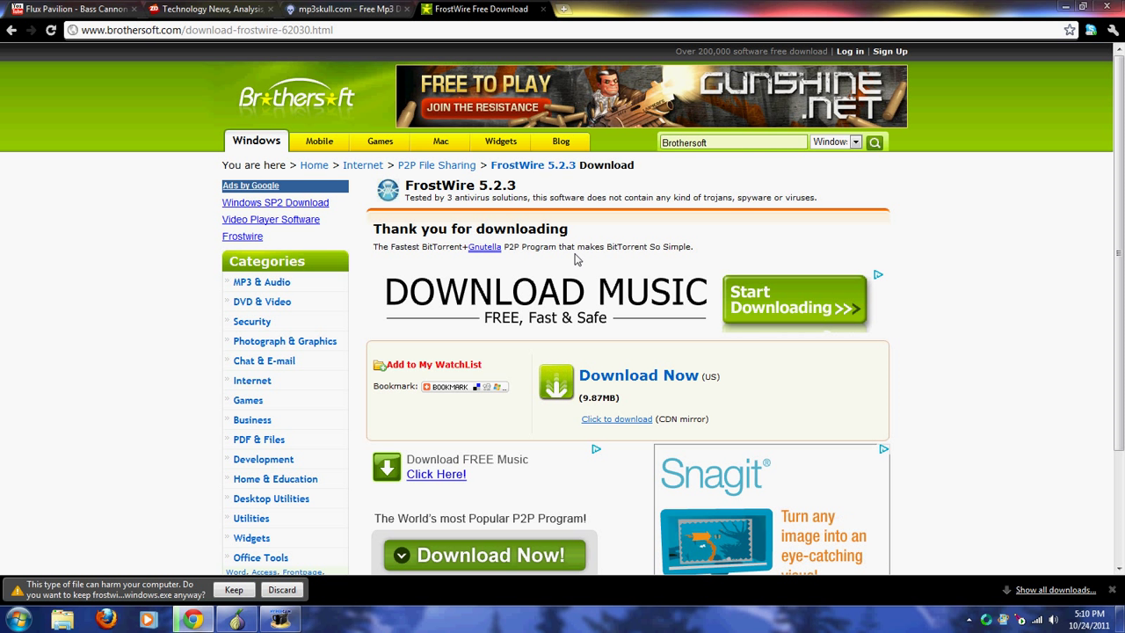
left_click(236, 592)
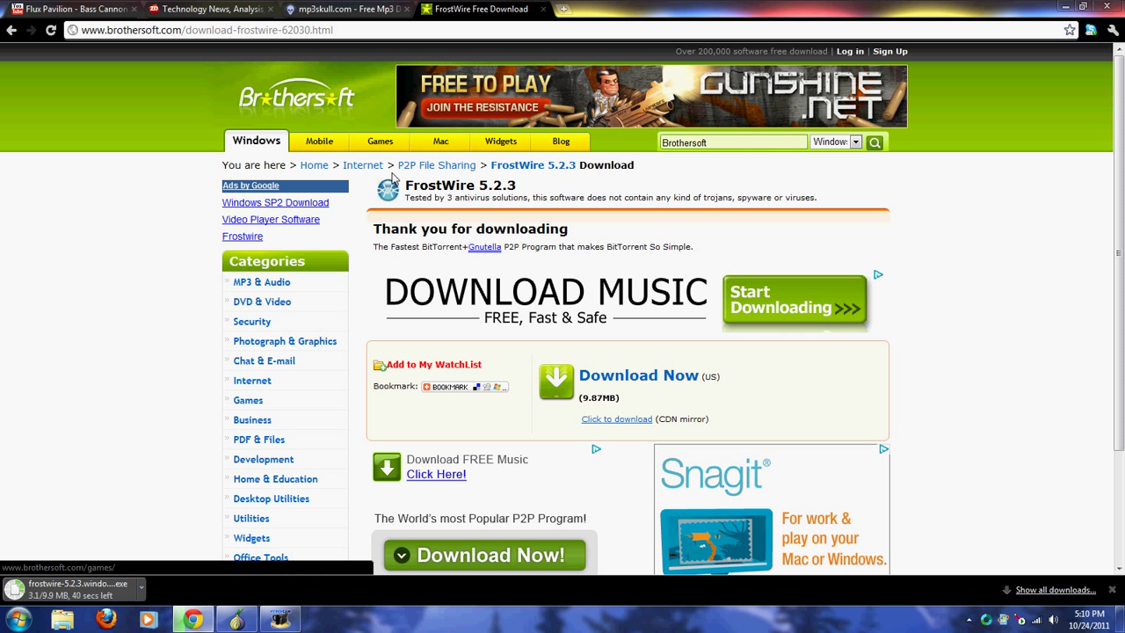
Step: Search for "Golddust" on the already open mp3skull.com page
left_click(347, 9)
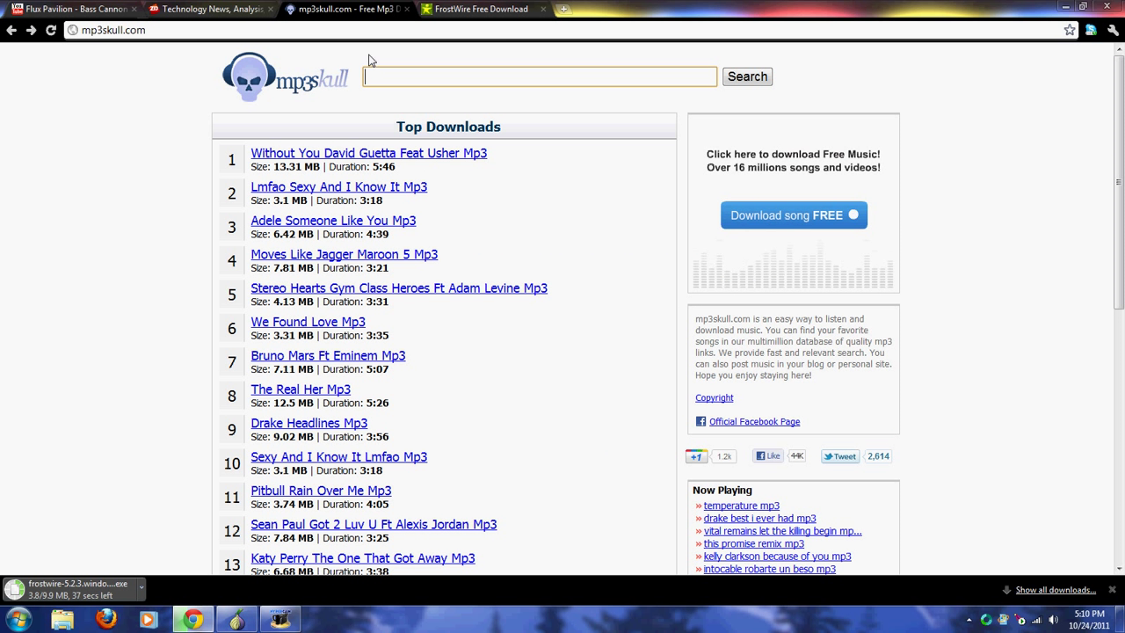
left_click(368, 30)
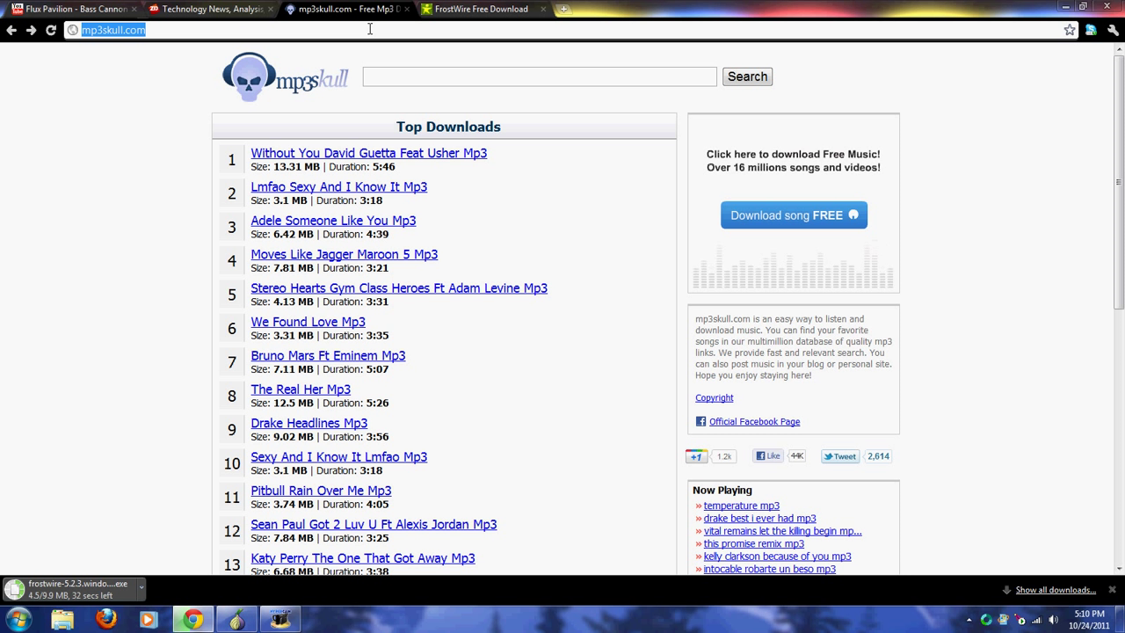
left_click(385, 77)
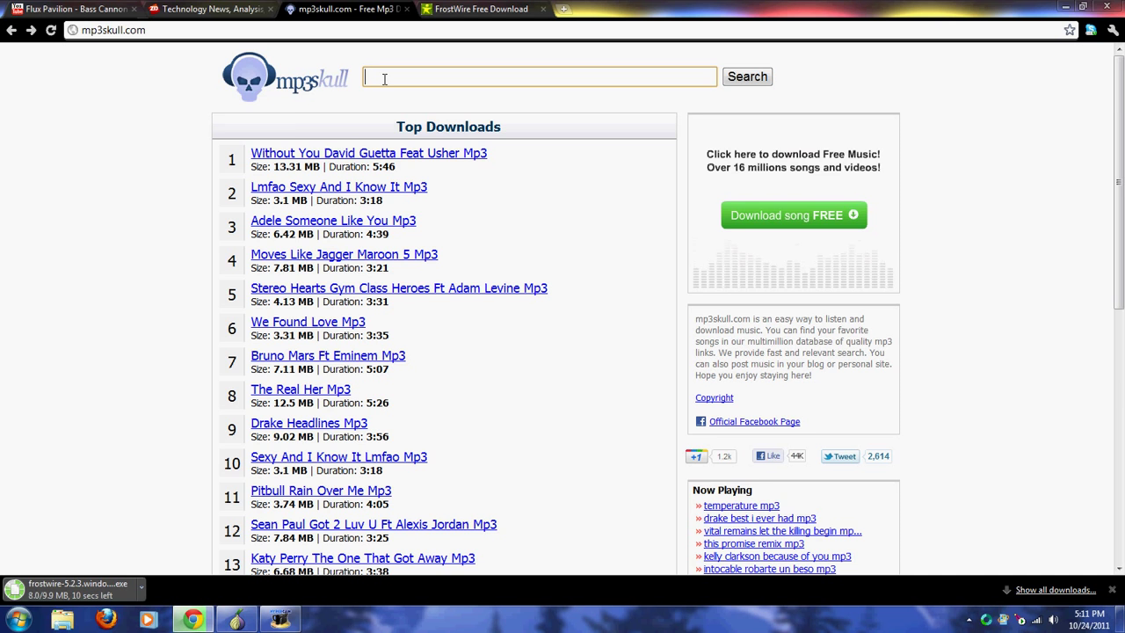
scroll(623, 193, "down", 3)
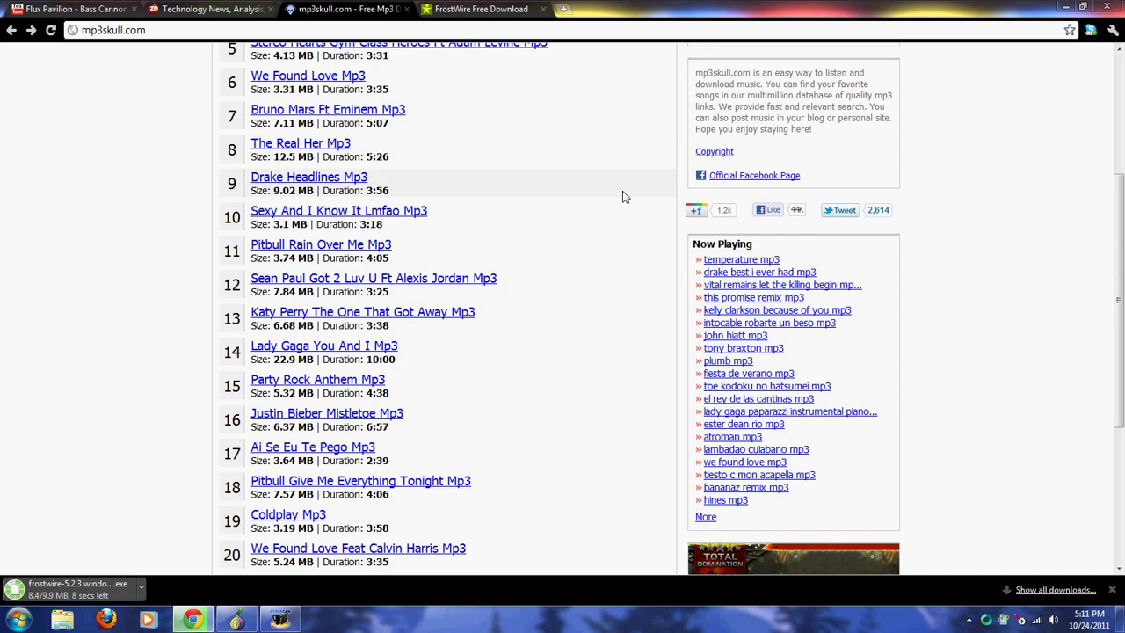
scroll(490, 563, "up", 3)
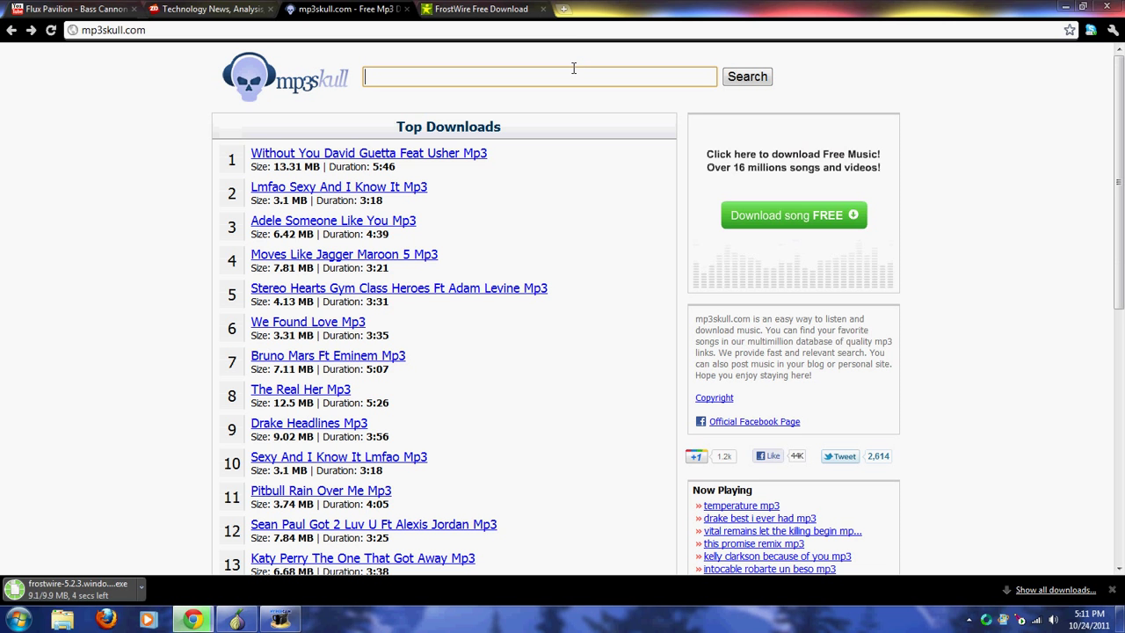
type("Golddust")
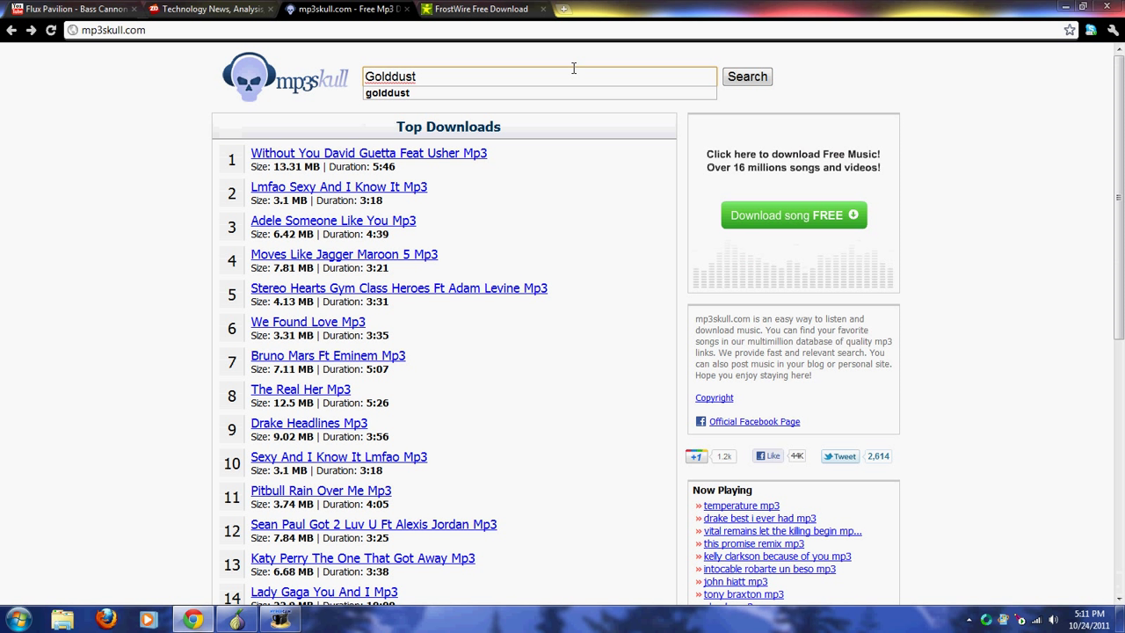
key("Return")
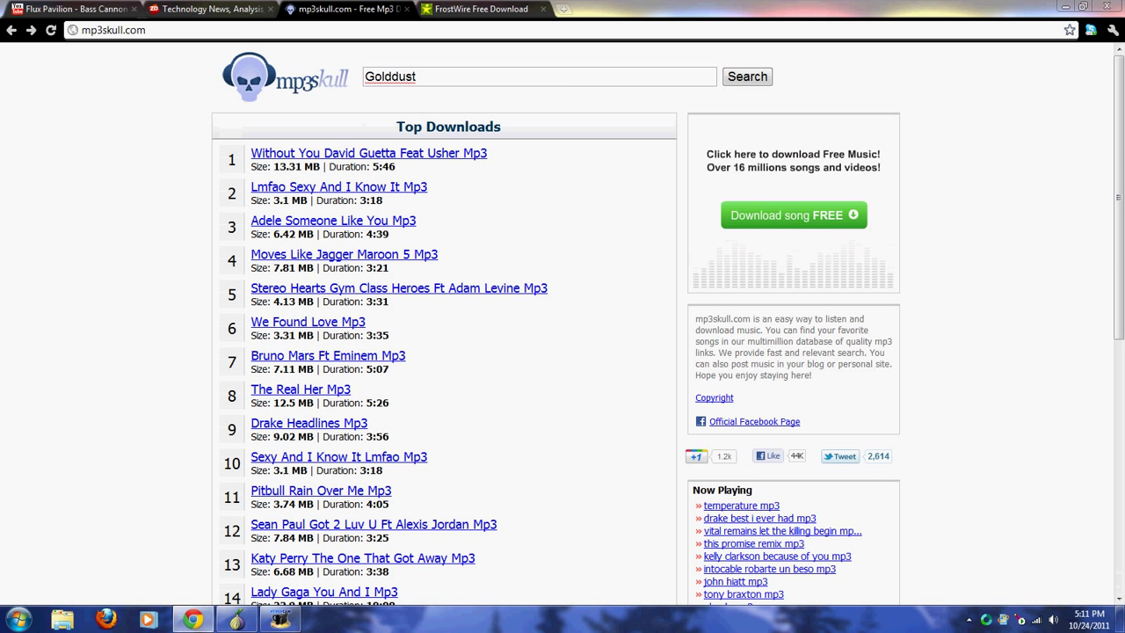
left_click(736, 85)
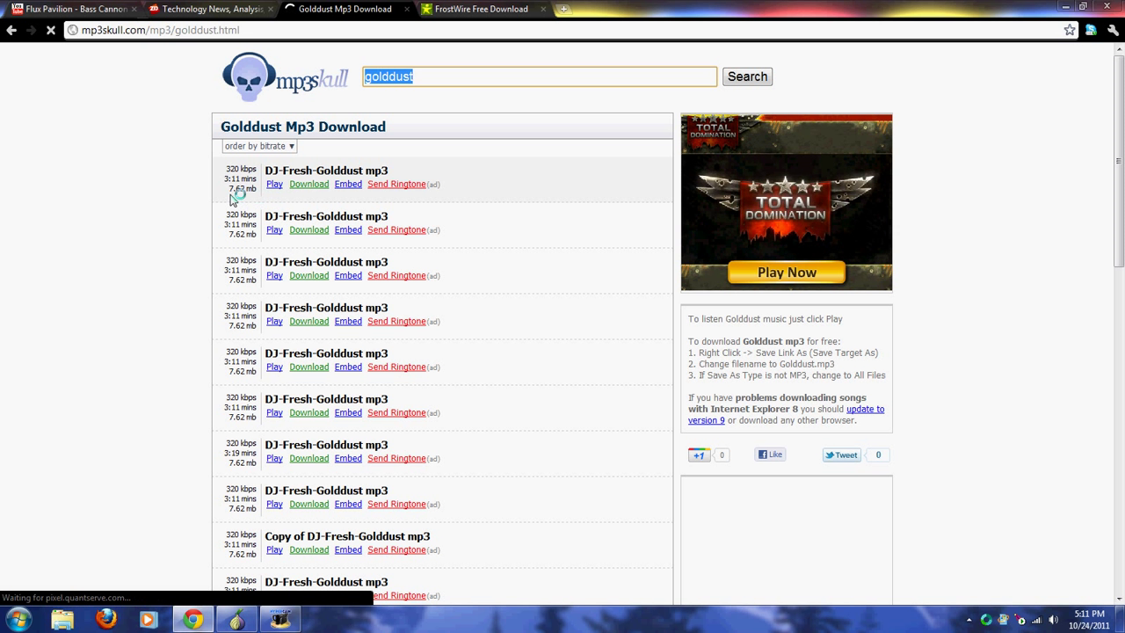
Step: Open the download link of the first DJ-Fresh-Golddust mp3 search result
mouse_move(233, 200)
left_mouse_down()
mouse_move(258, 184)
mouse_move(237, 180)
mouse_move(227, 193)
left_mouse_up()
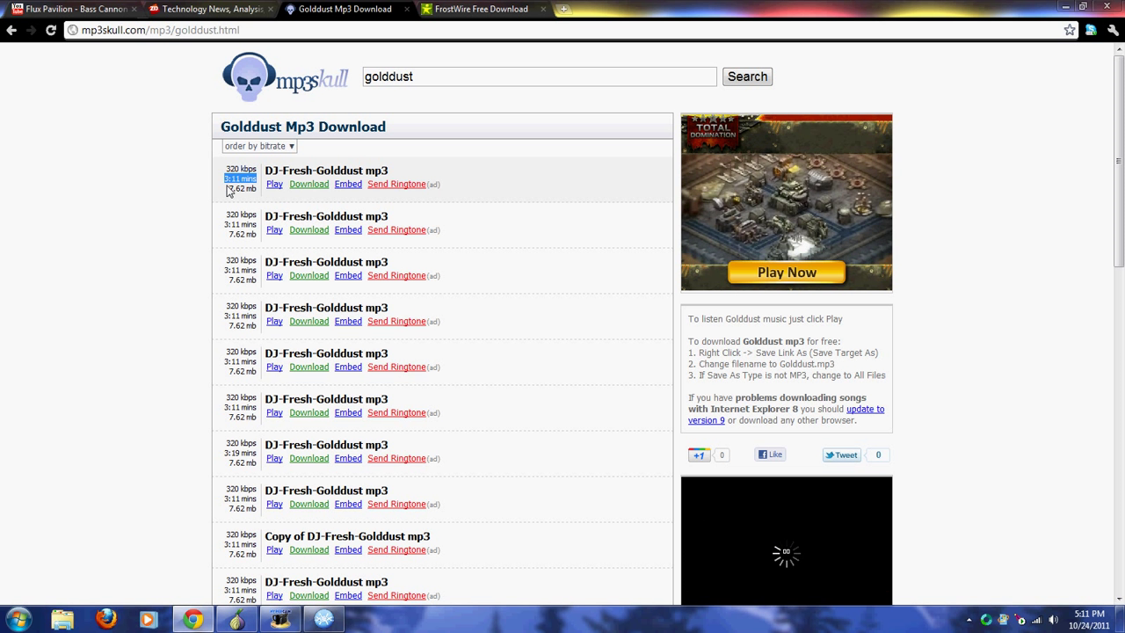
left_click(228, 192)
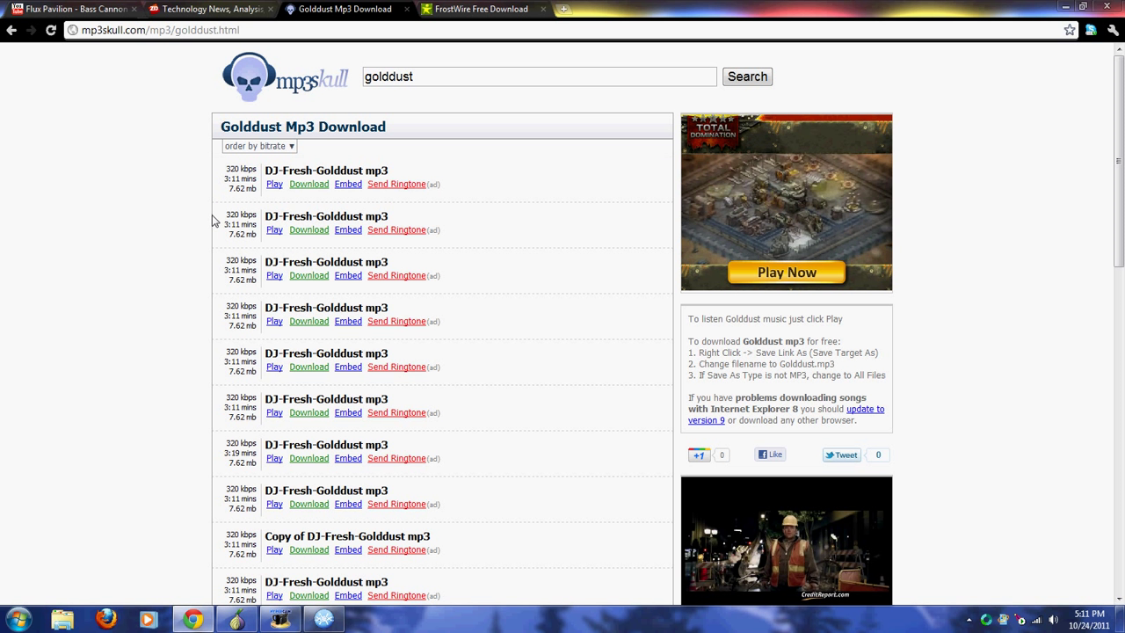
left_click(299, 185)
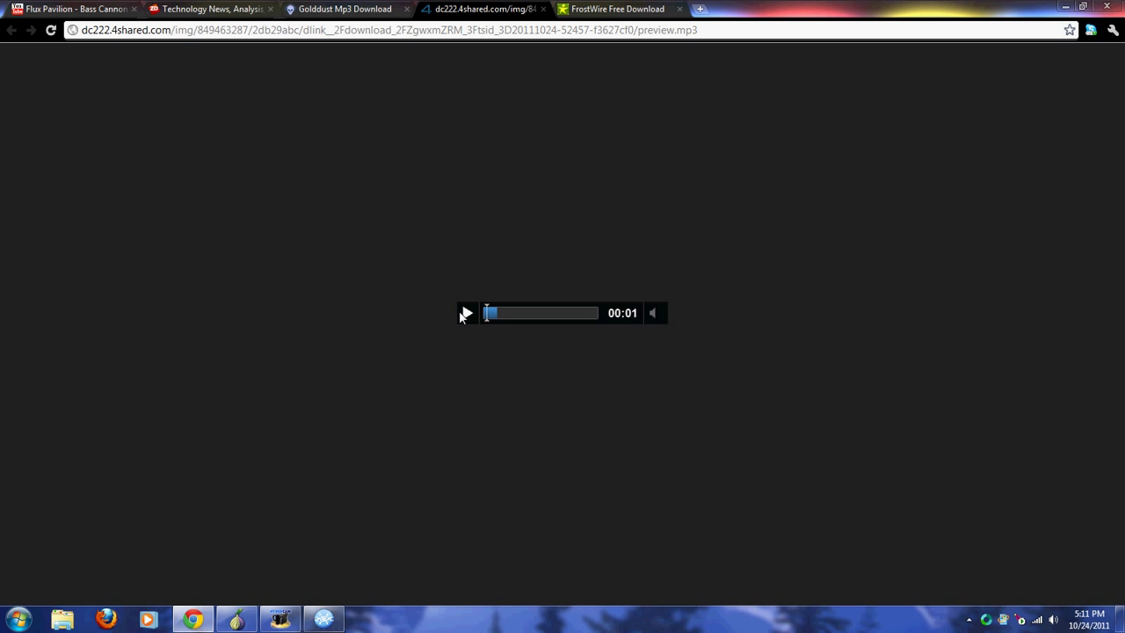
Step: Start saving the Golddust audio as an MP3 in the Music library and close the save dialog without saving
right_click(462, 227)
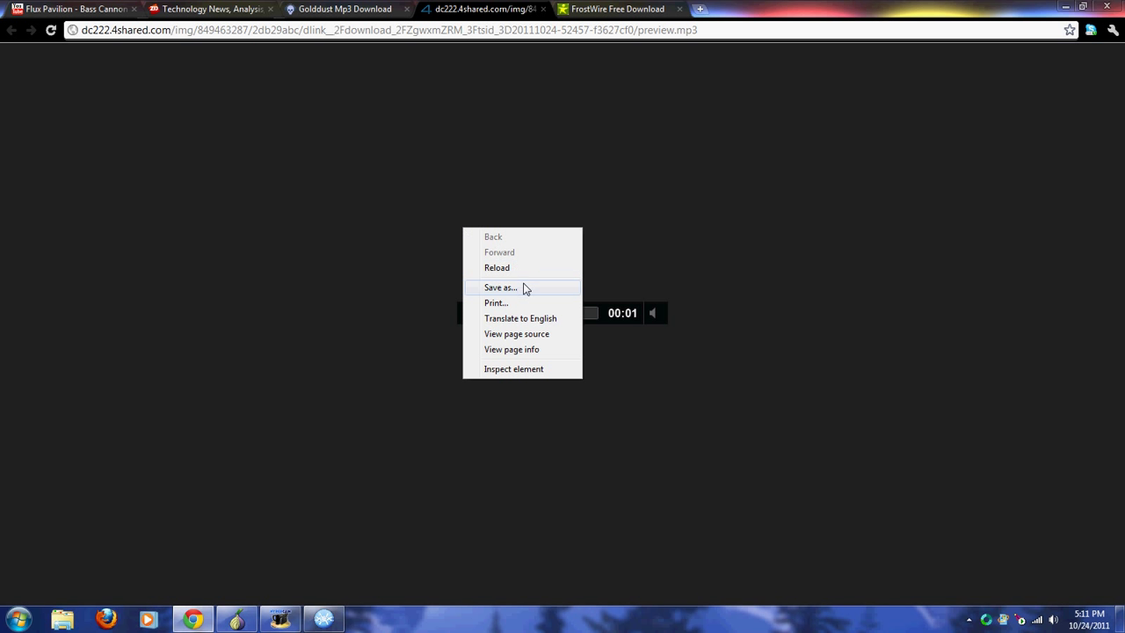
left_click(639, 169)
right_click(639, 169)
left_click(707, 233)
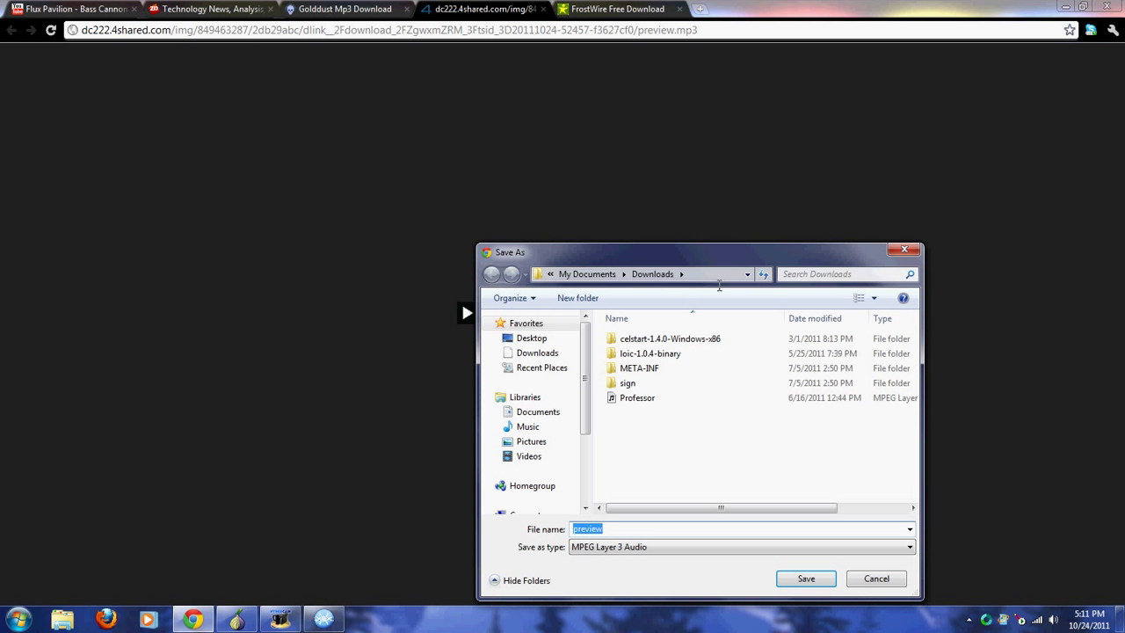
left_click_drag(791, 254, 718, 179)
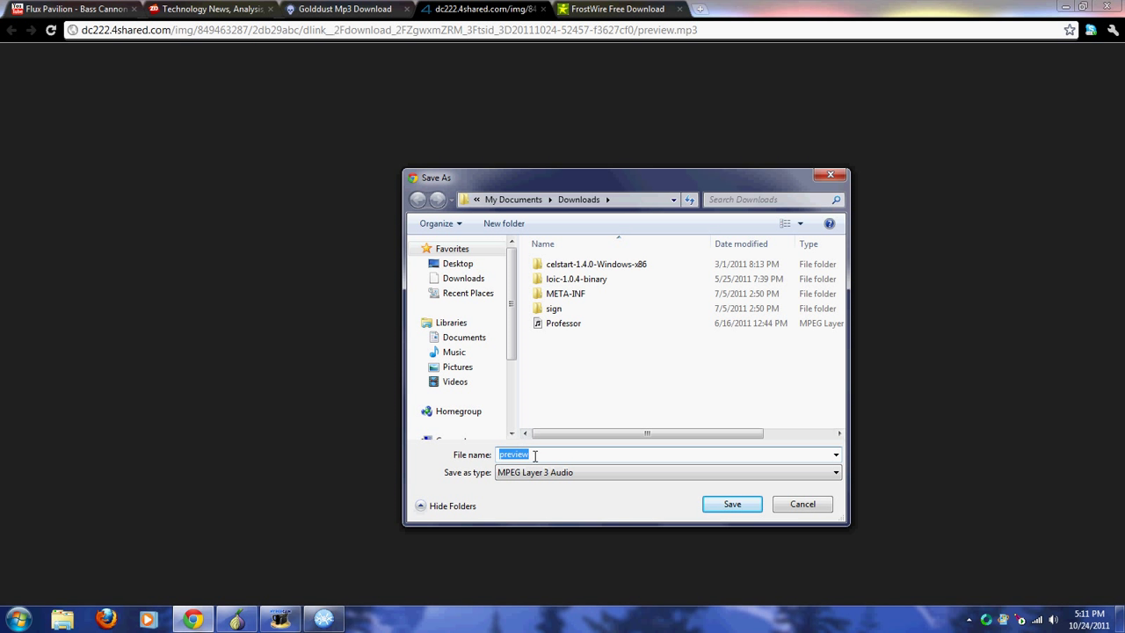
left_click(476, 367)
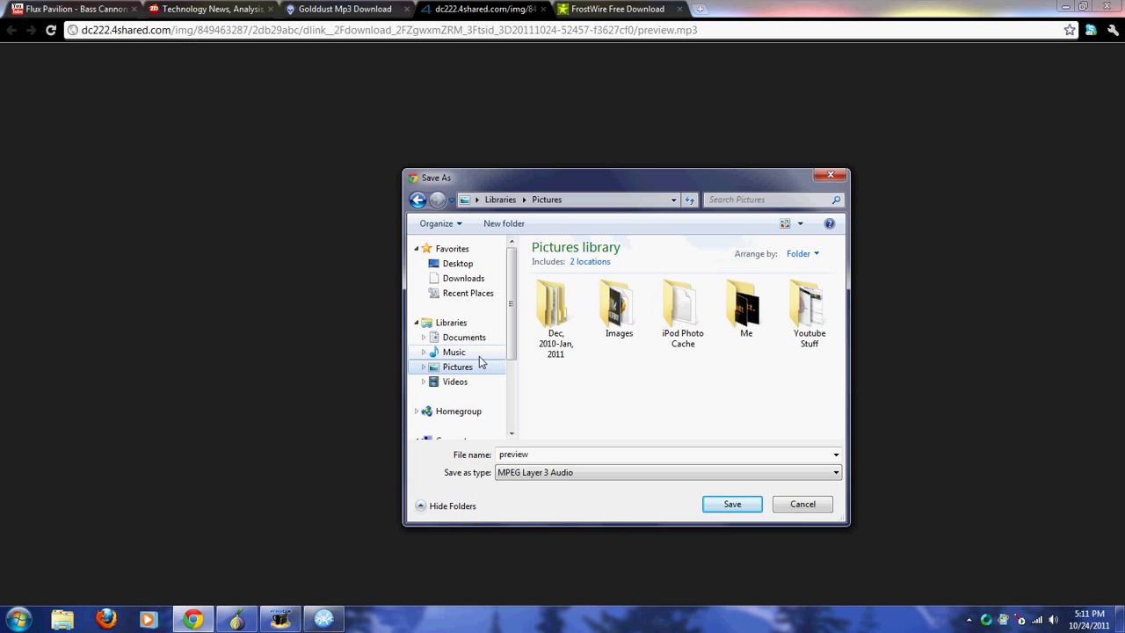
left_click(480, 354)
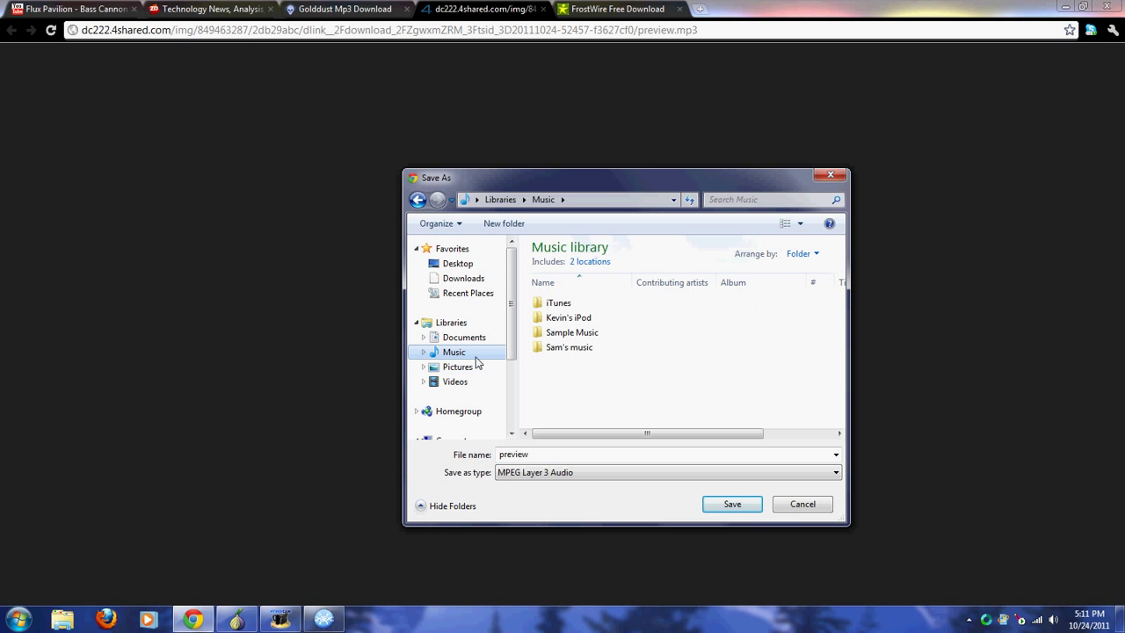
double_click(557, 453)
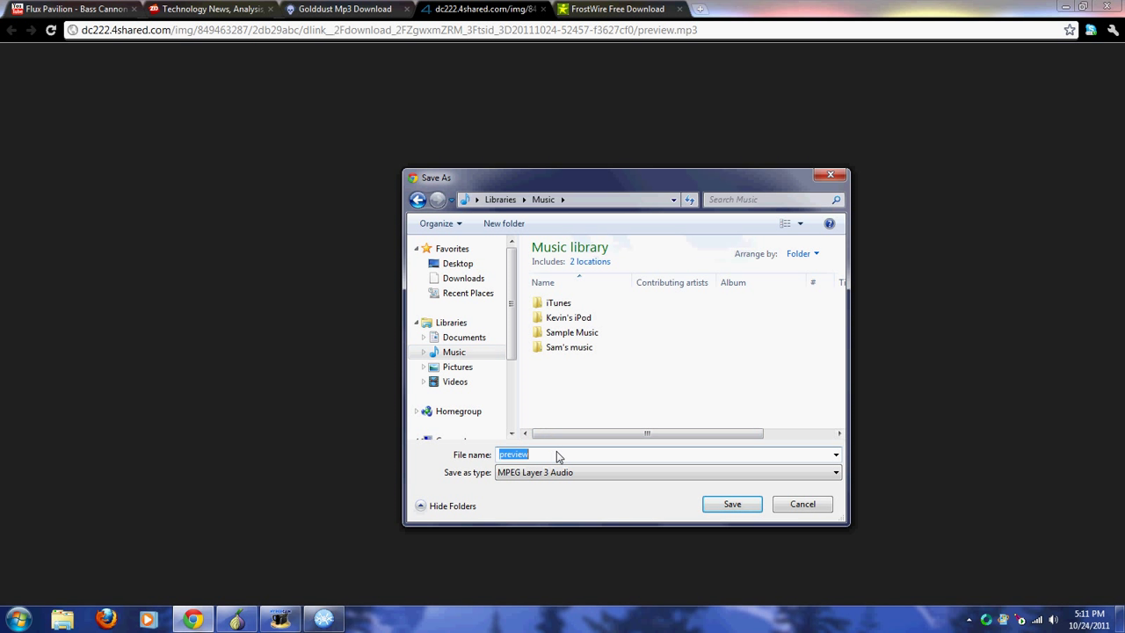
left_click(830, 178)
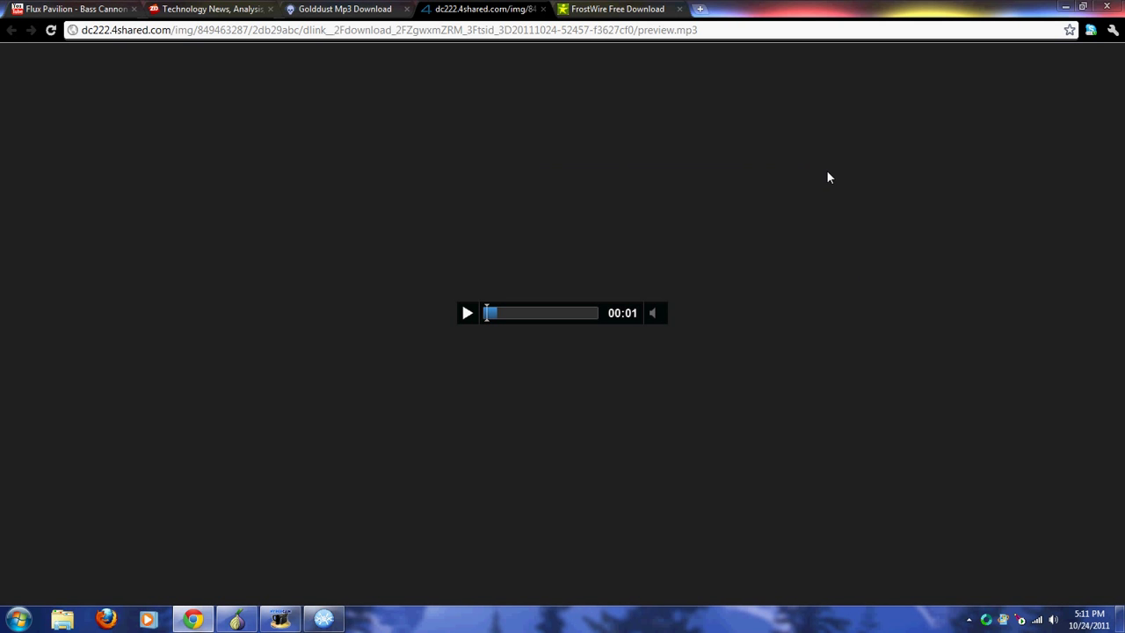
Step: Minimize Chrome and start installing FrostWire 5.2.3 in the default folder C:\Program Files (x86)\FrostWire 5\
left_click(1065, 7)
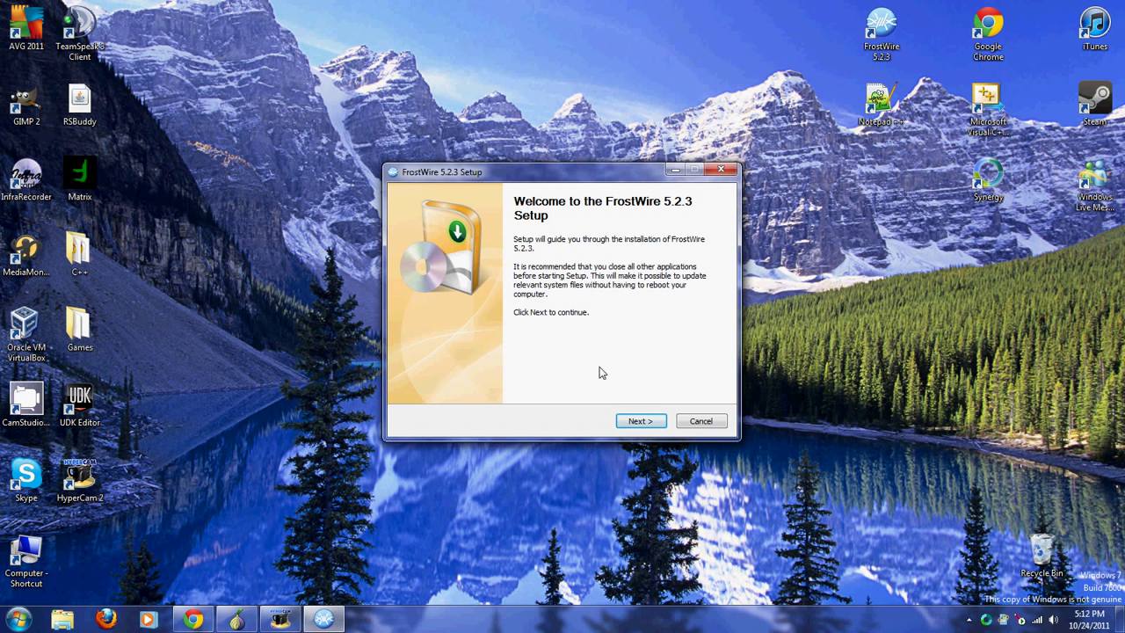
left_click(631, 422)
left_click(631, 421)
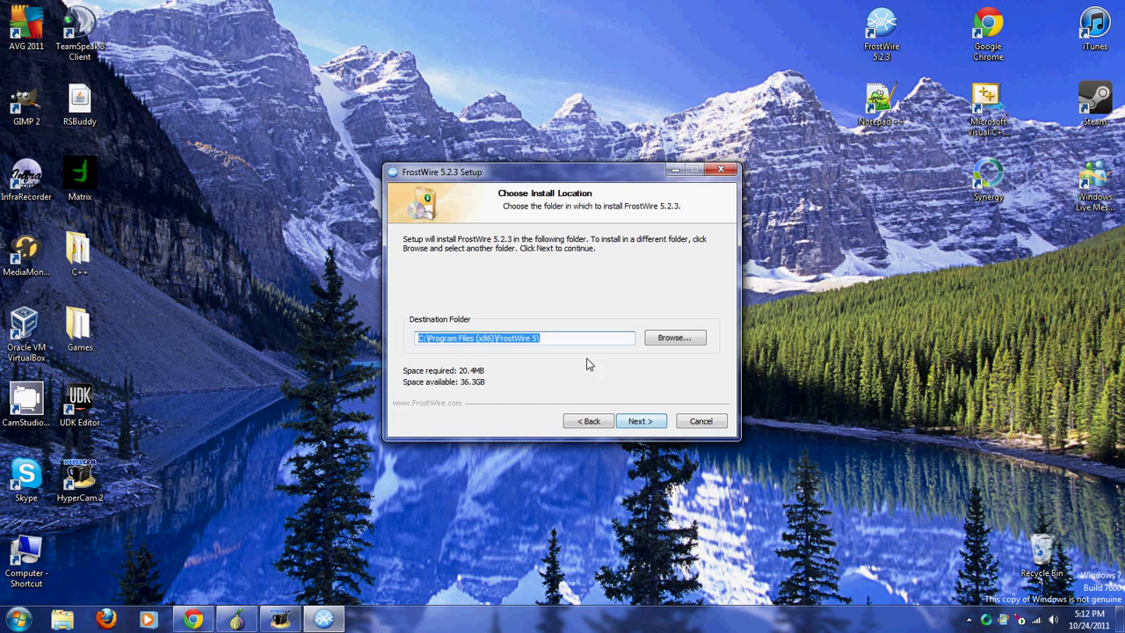
left_click_drag(538, 339, 396, 341)
left_click_drag(538, 339, 440, 338)
left_click(603, 342)
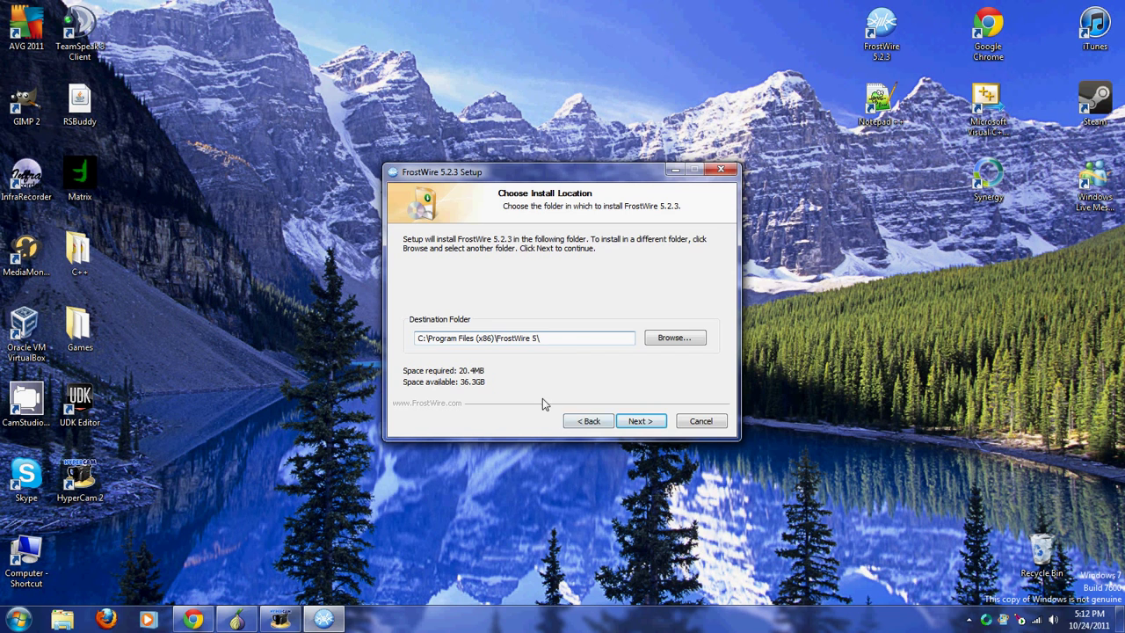
left_click(640, 422)
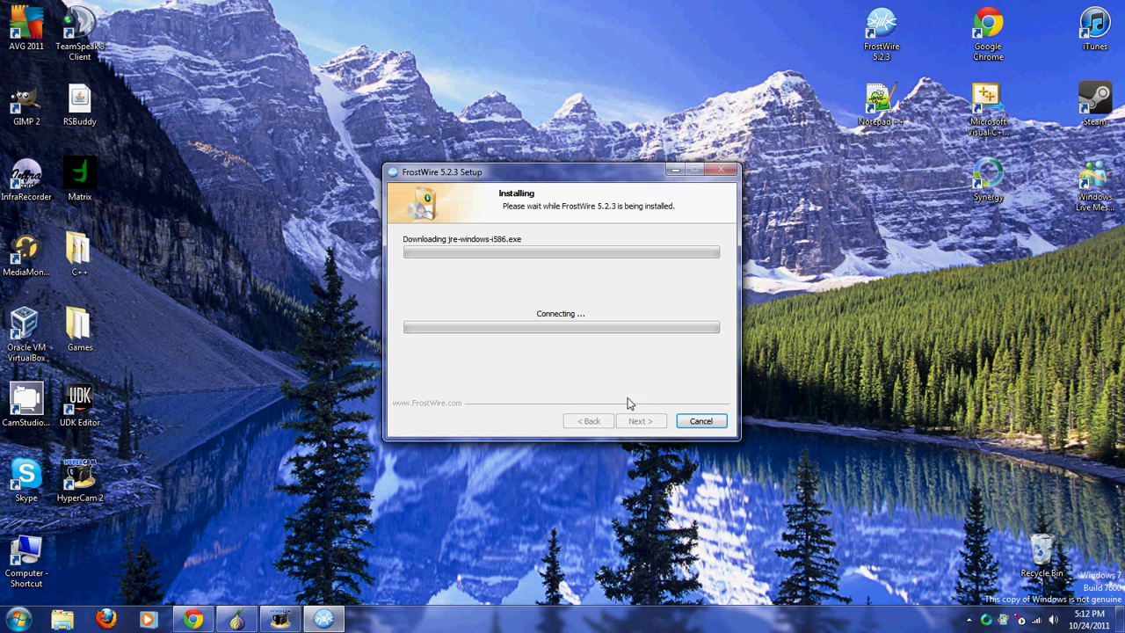
Step: Launch iTunes and leave its music library on screen with all menus closed
left_click(1097, 12)
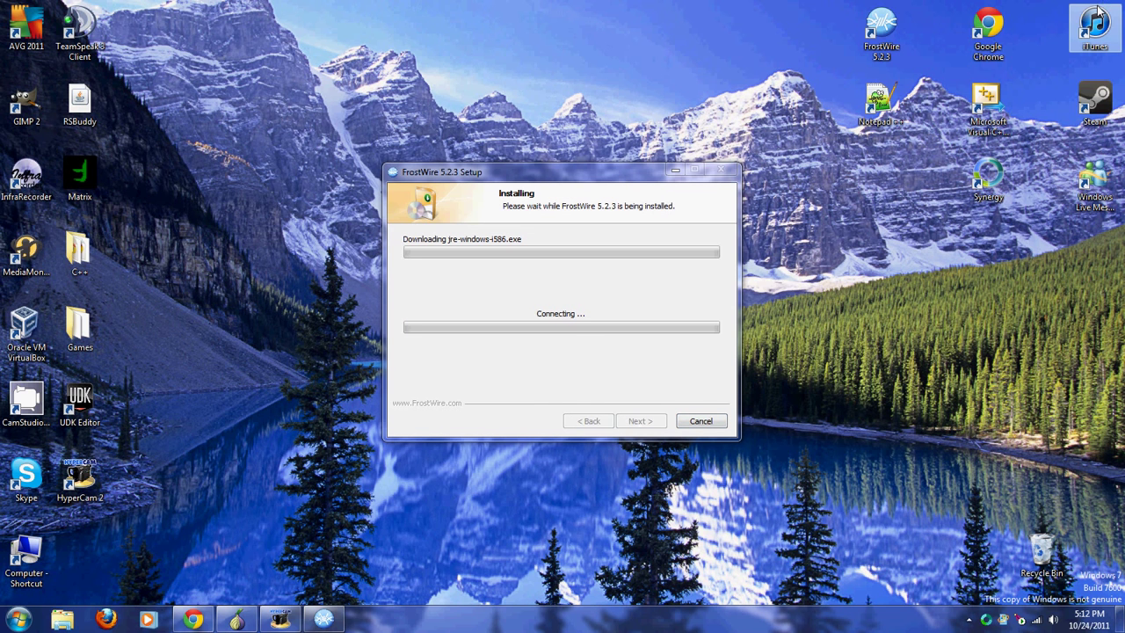
double_click(1097, 12)
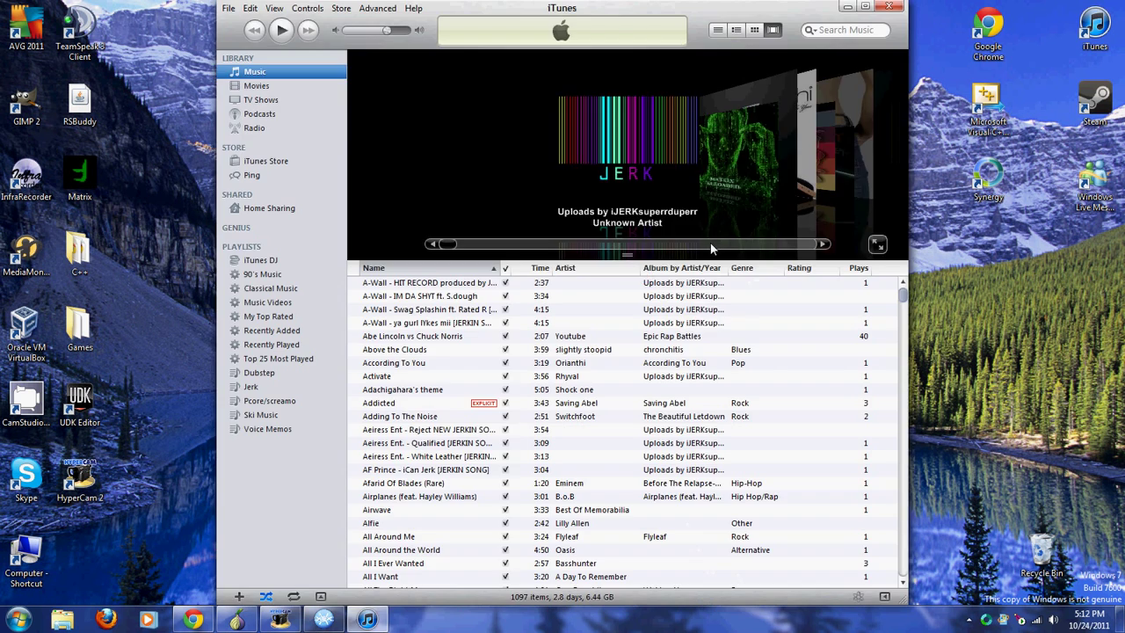
left_click(228, 10)
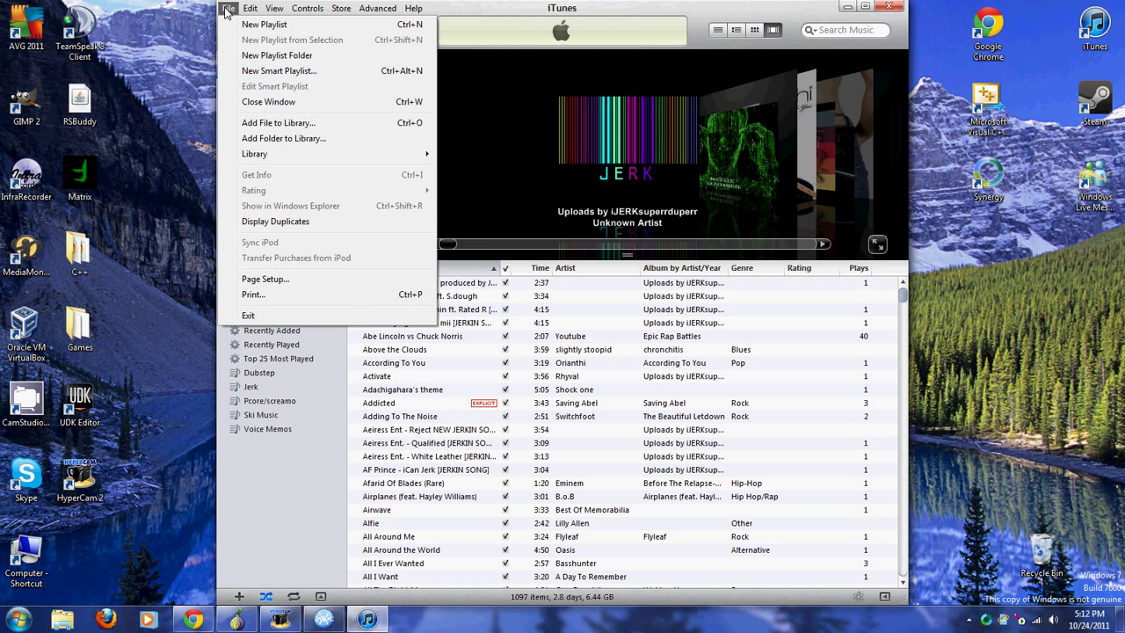
mouse_move(377, 8)
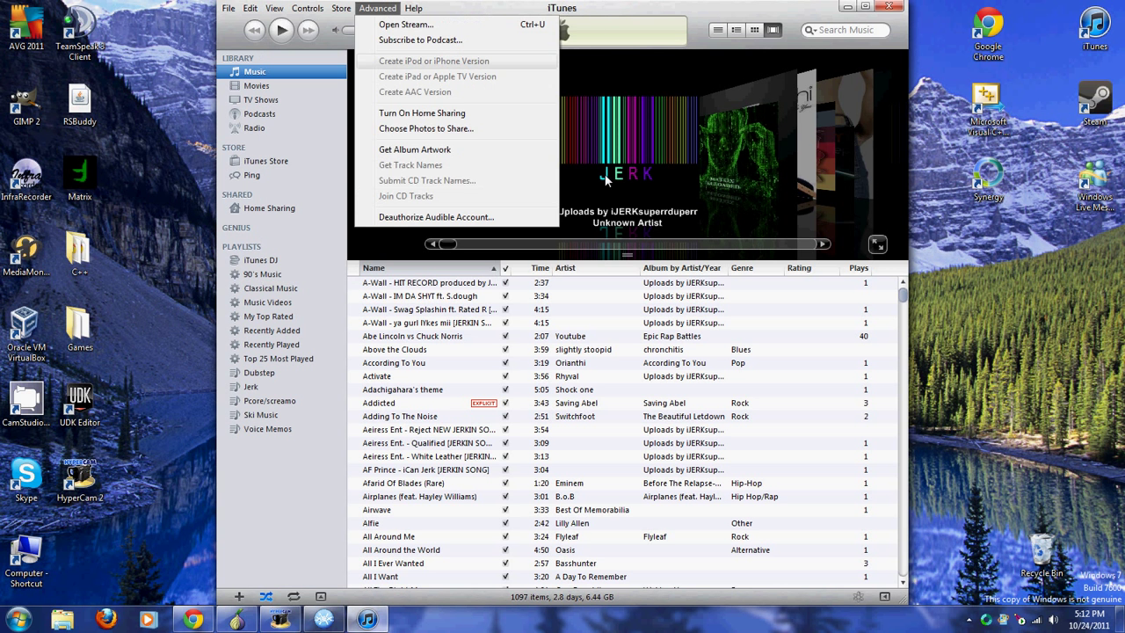
left_click(329, 478)
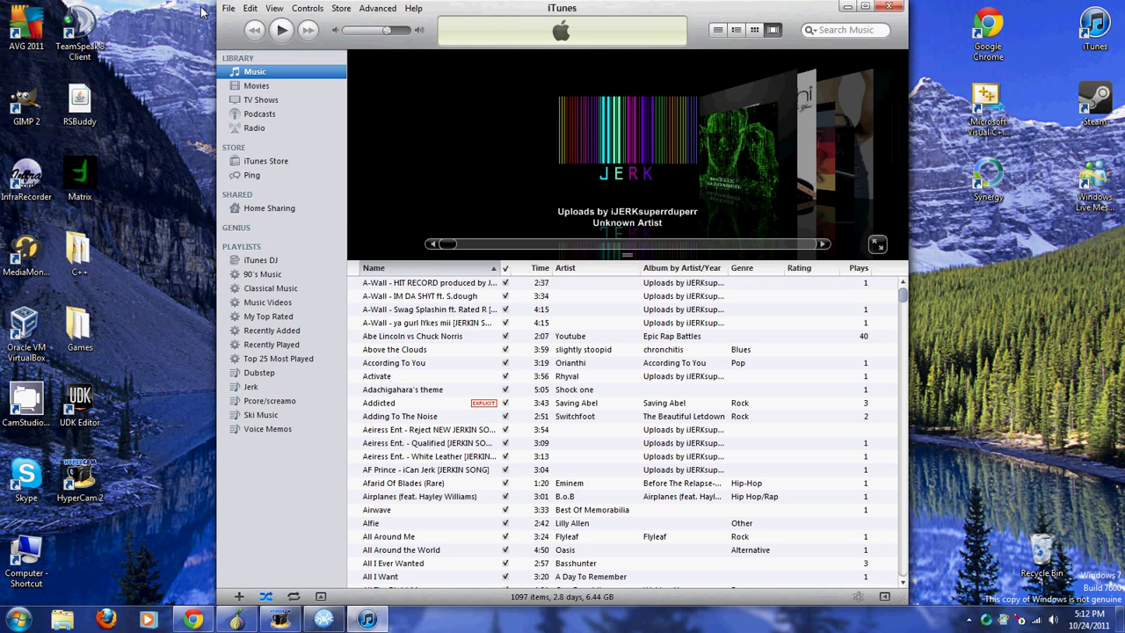
Step: Look through the songs in the FreeYouTubeToMP3Converter folder using Add File to Library, and close the dialog without adding a file
left_click(228, 8)
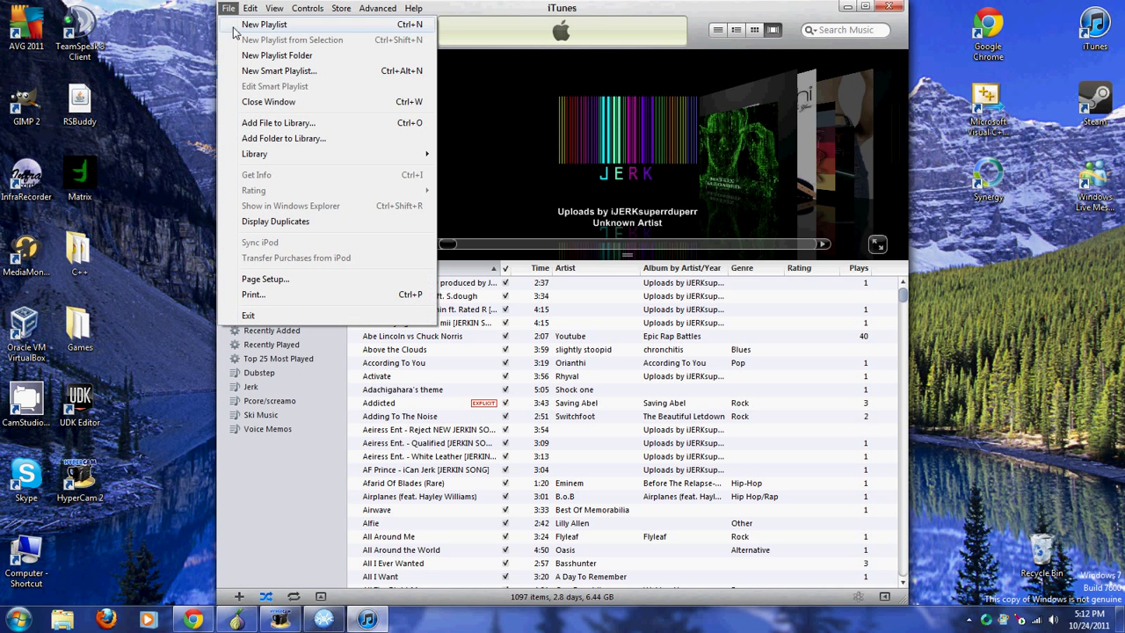
left_click(287, 129)
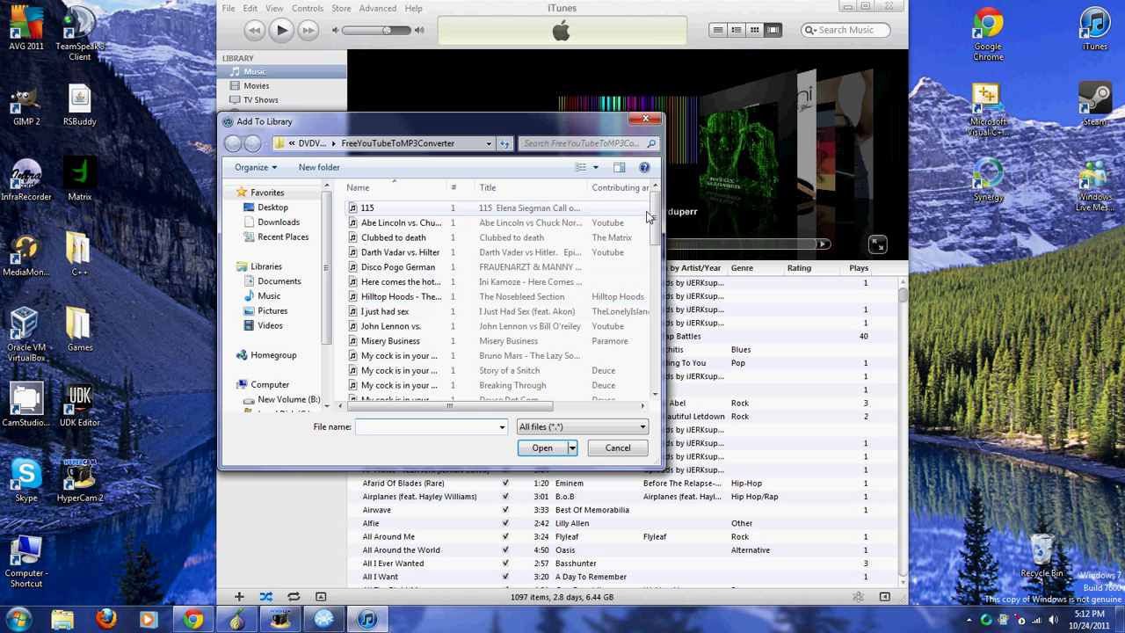
left_click_drag(657, 213, 658, 364)
scroll(528, 264, "up", 3)
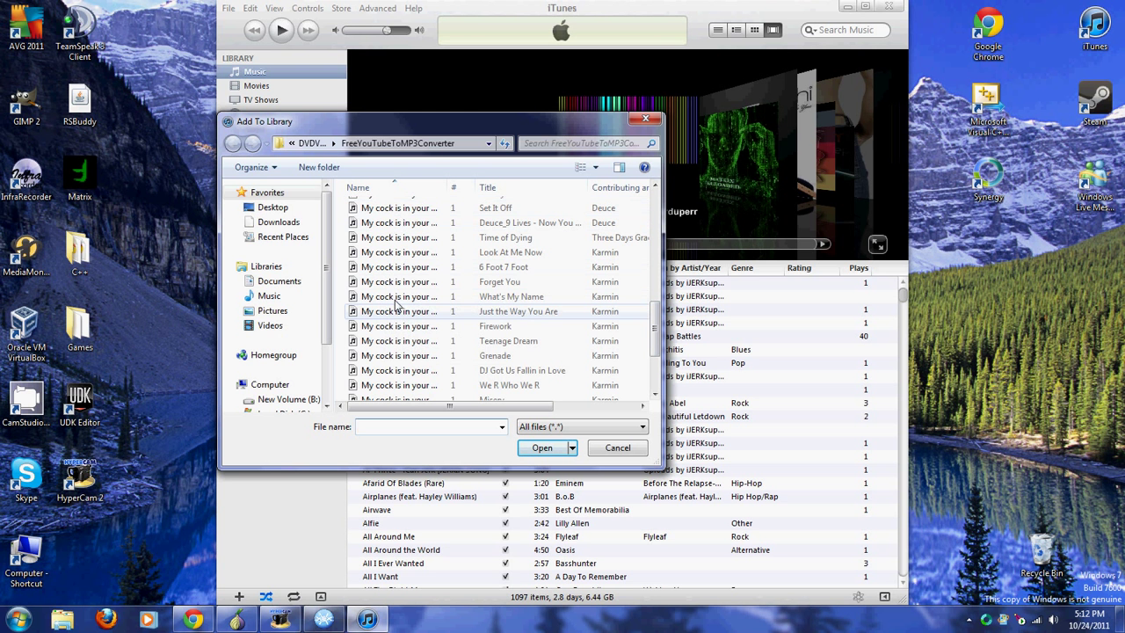
left_click_drag(655, 327, 656, 354)
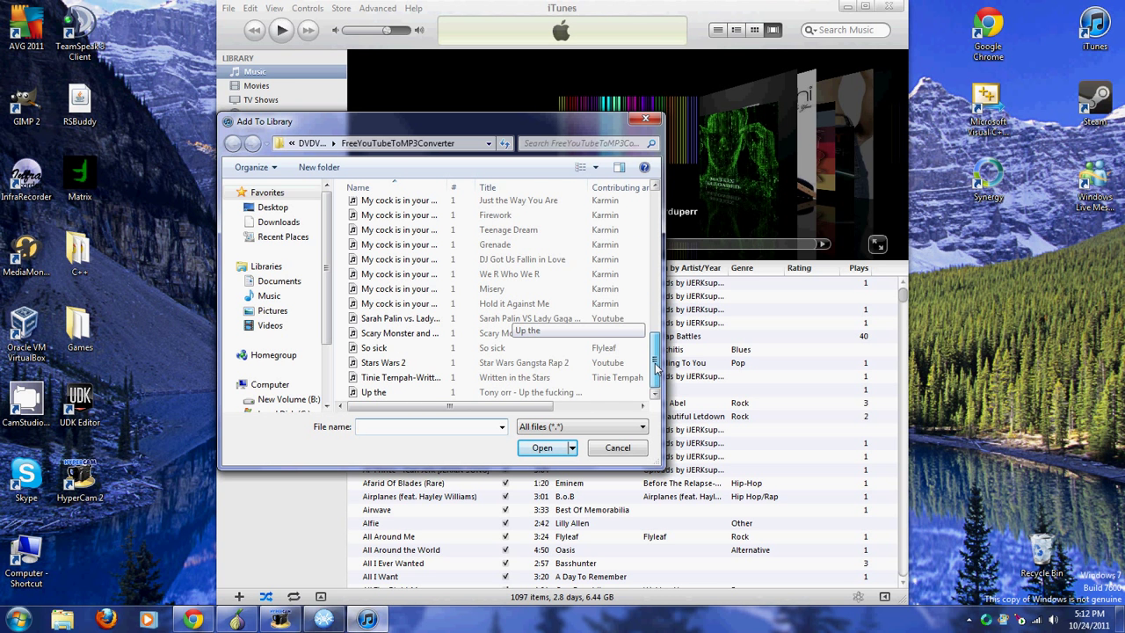
scroll(655, 365, "up", 5)
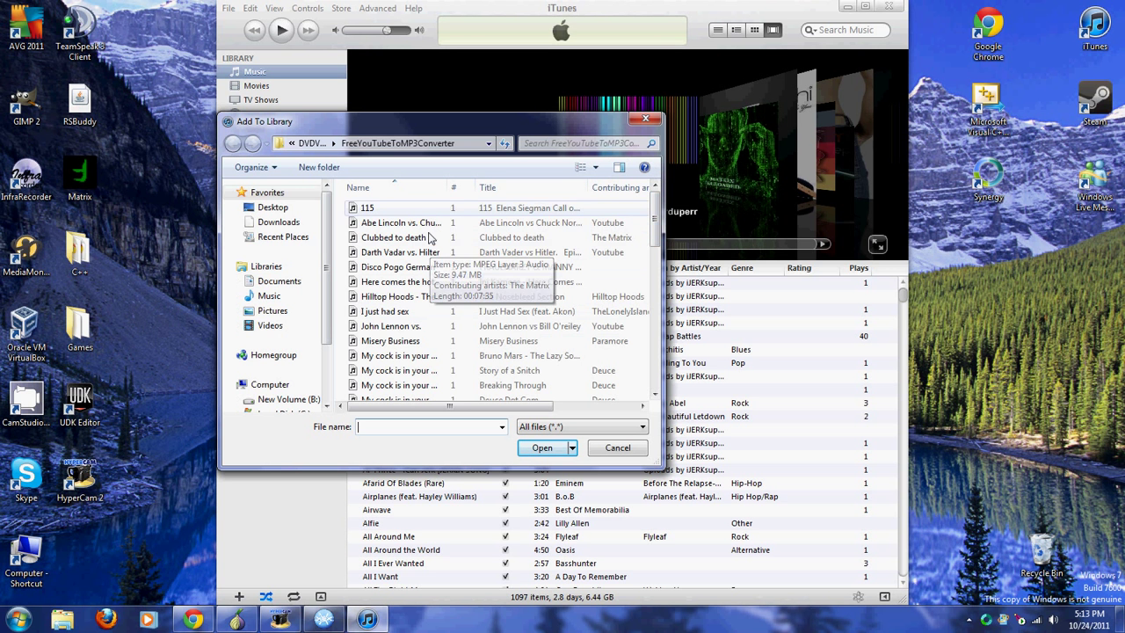
left_click(645, 119)
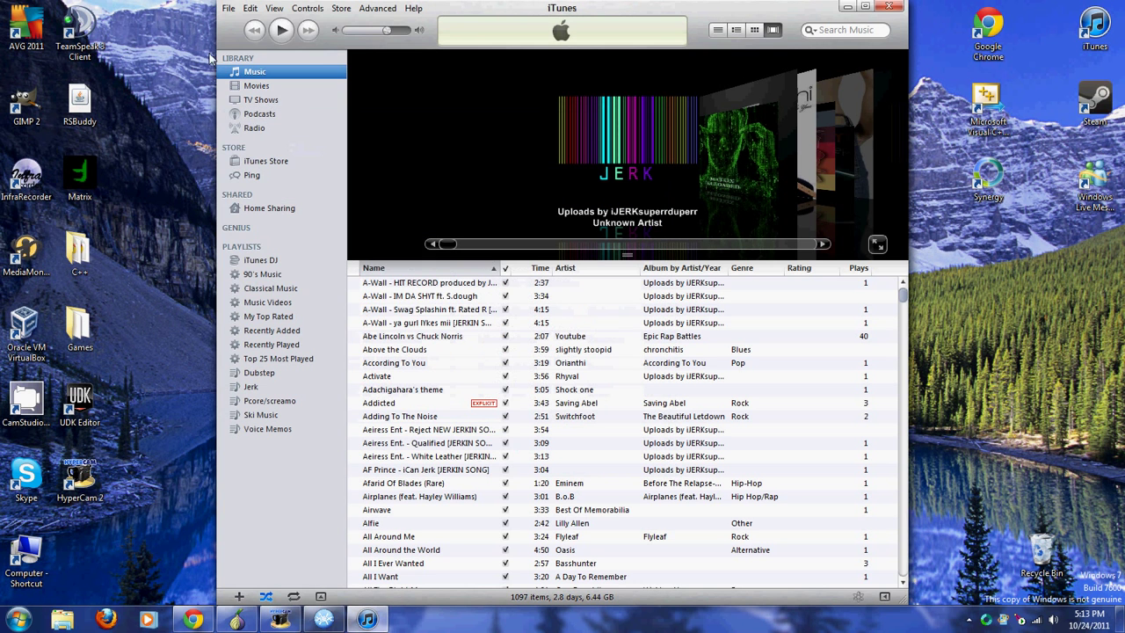
left_click(228, 8)
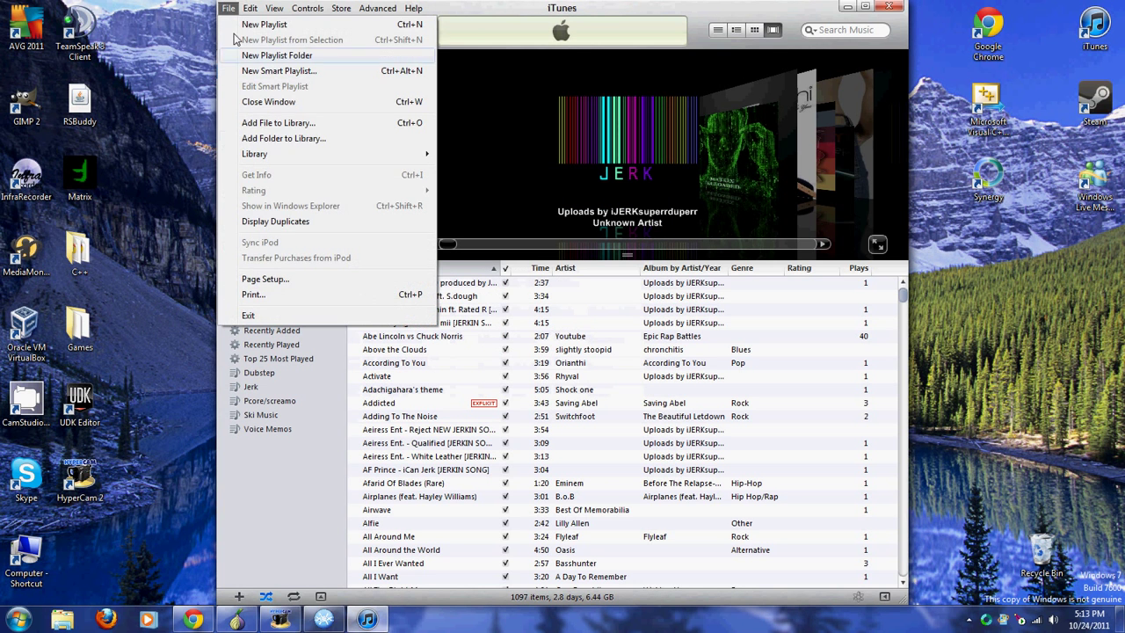
left_click(278, 123)
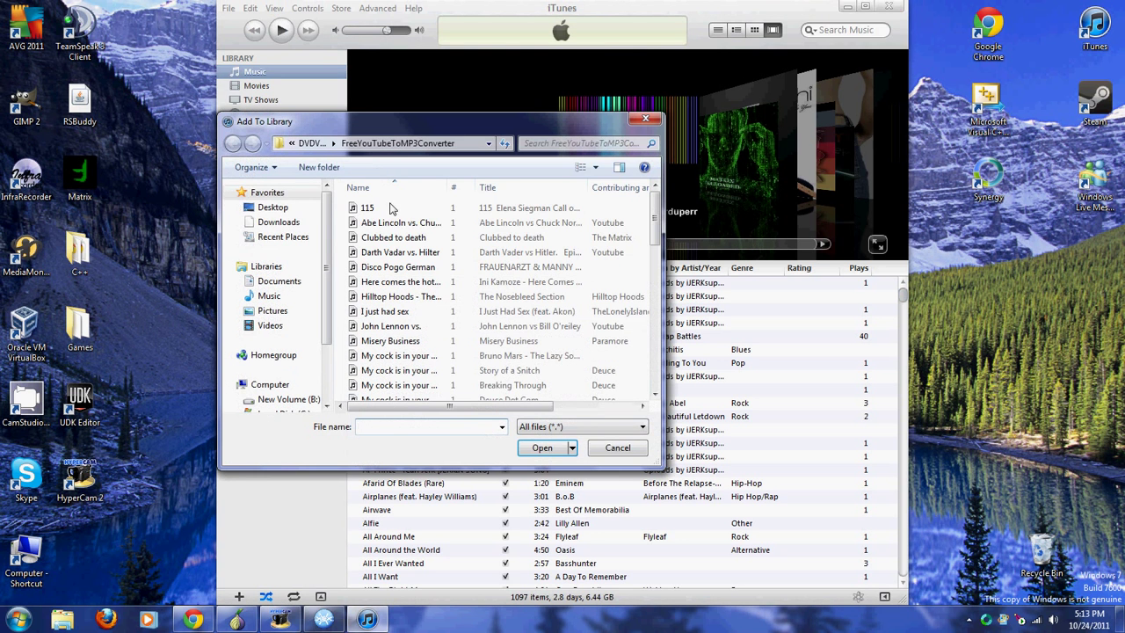
left_click(646, 119)
Step: View the Add Folder to Library dialog, close it without selecting a folder, and minimize iTunes
left_click(227, 8)
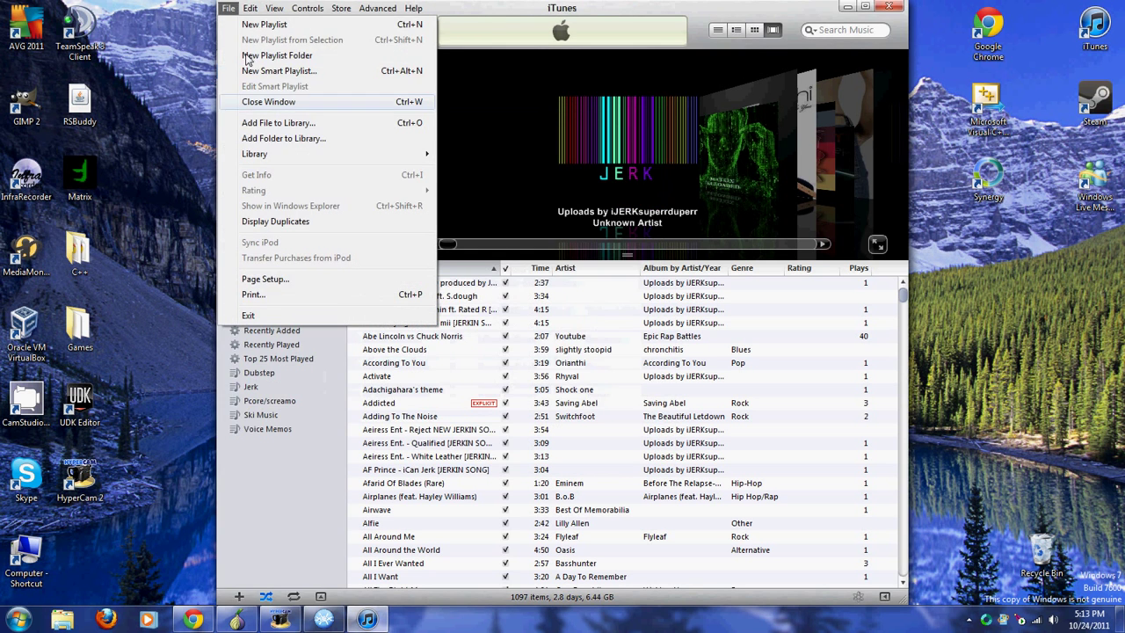
left_click(278, 138)
scroll(316, 352, "down", 3)
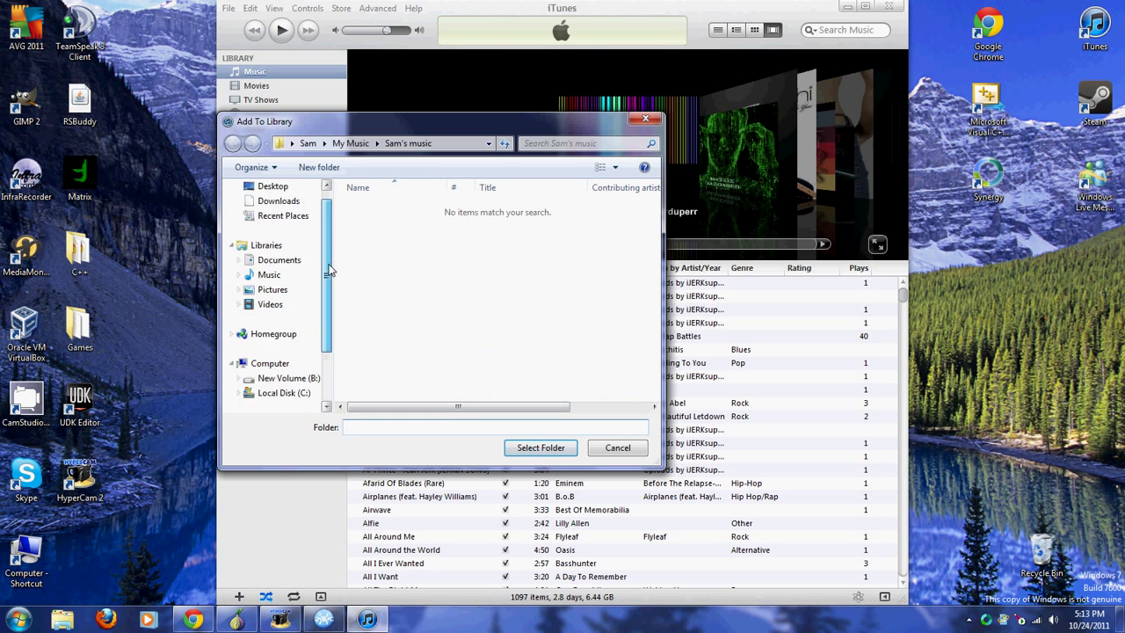
scroll(342, 352, "up", 3)
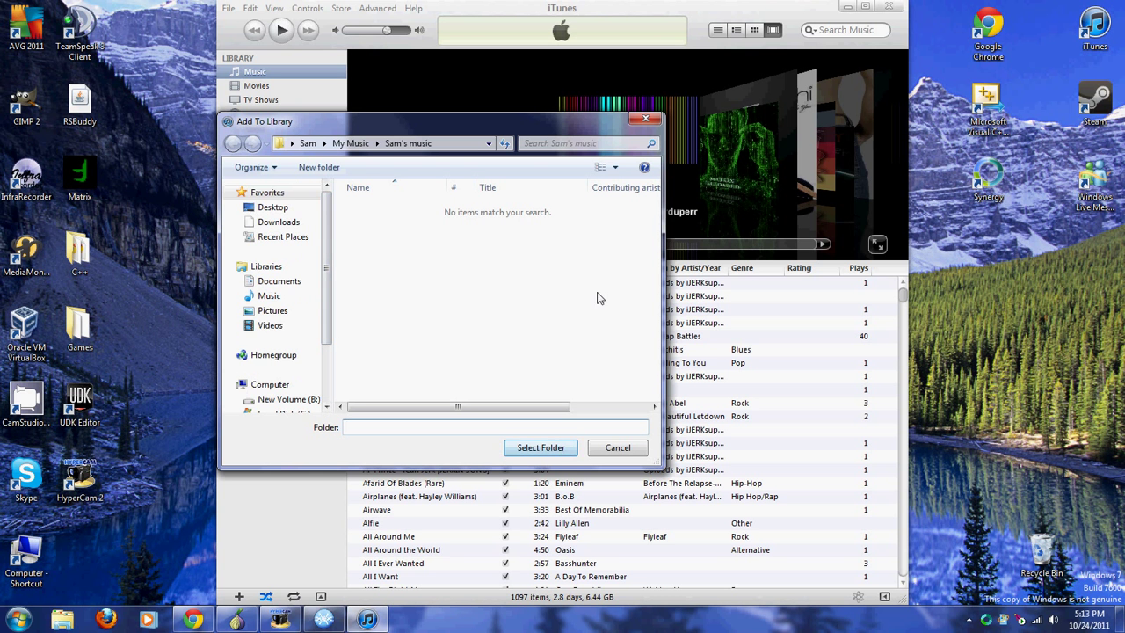
left_click(644, 119)
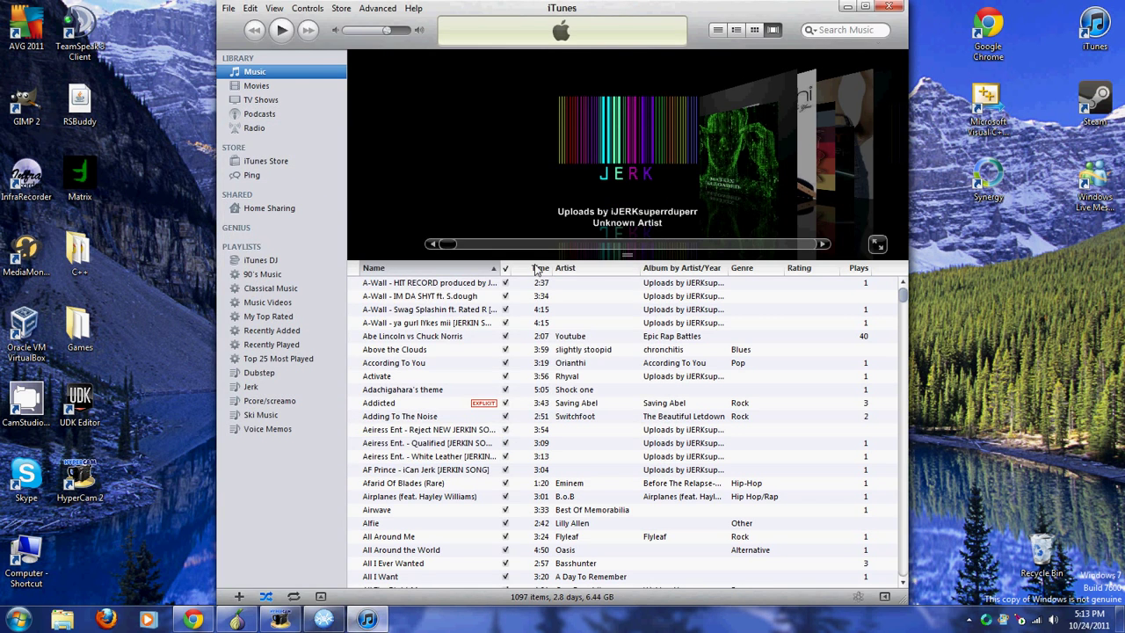
left_click(847, 6)
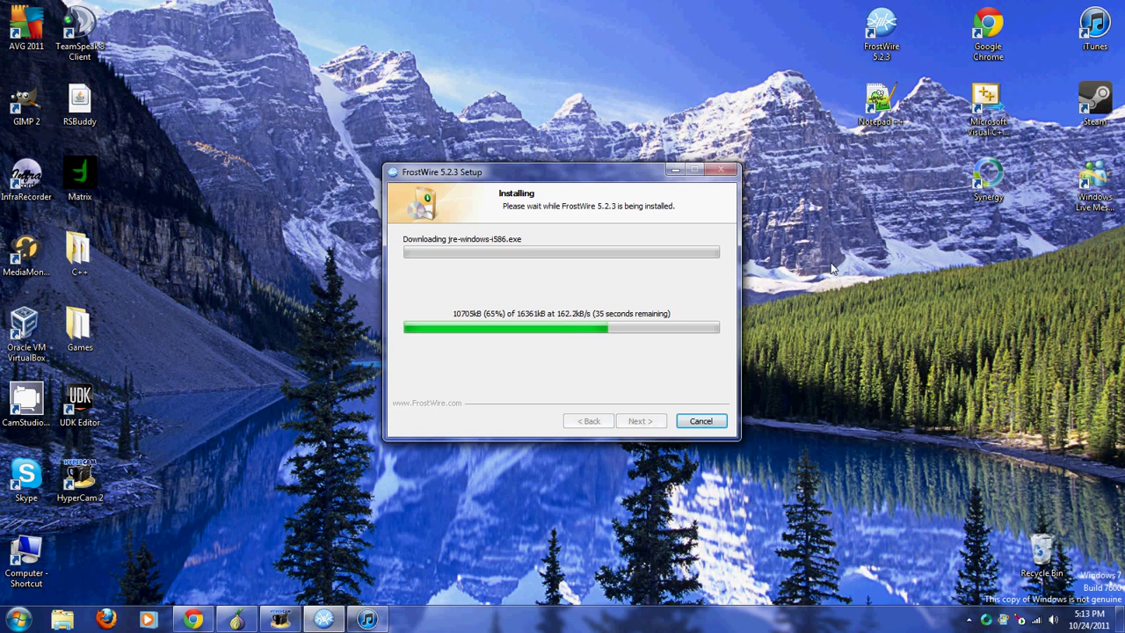
mouse_move(384, 623)
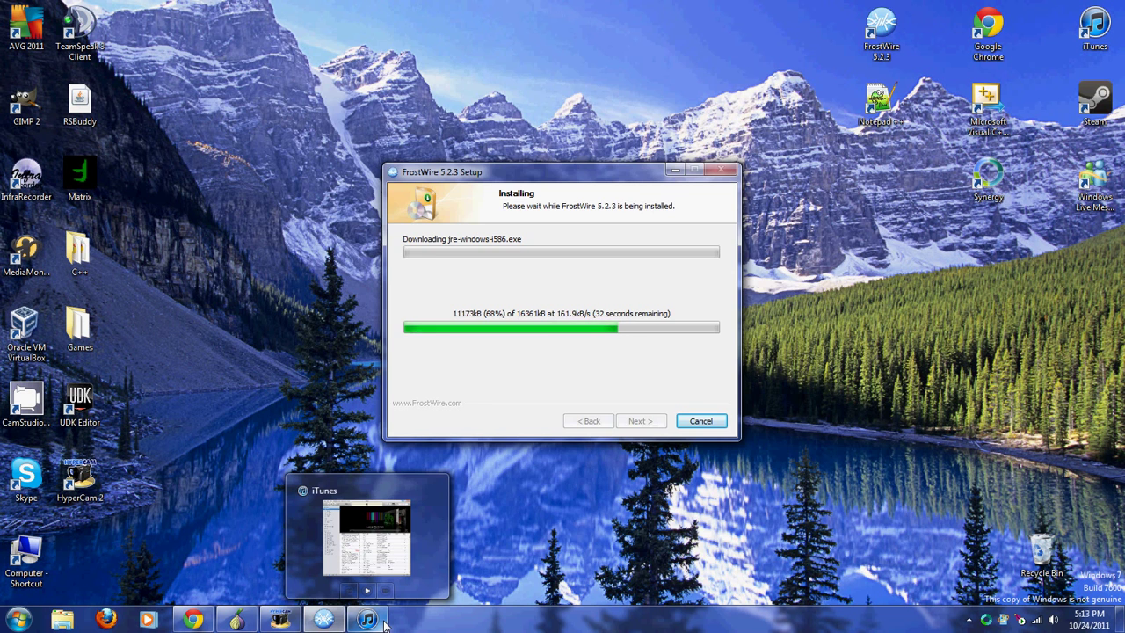
left_click(384, 622)
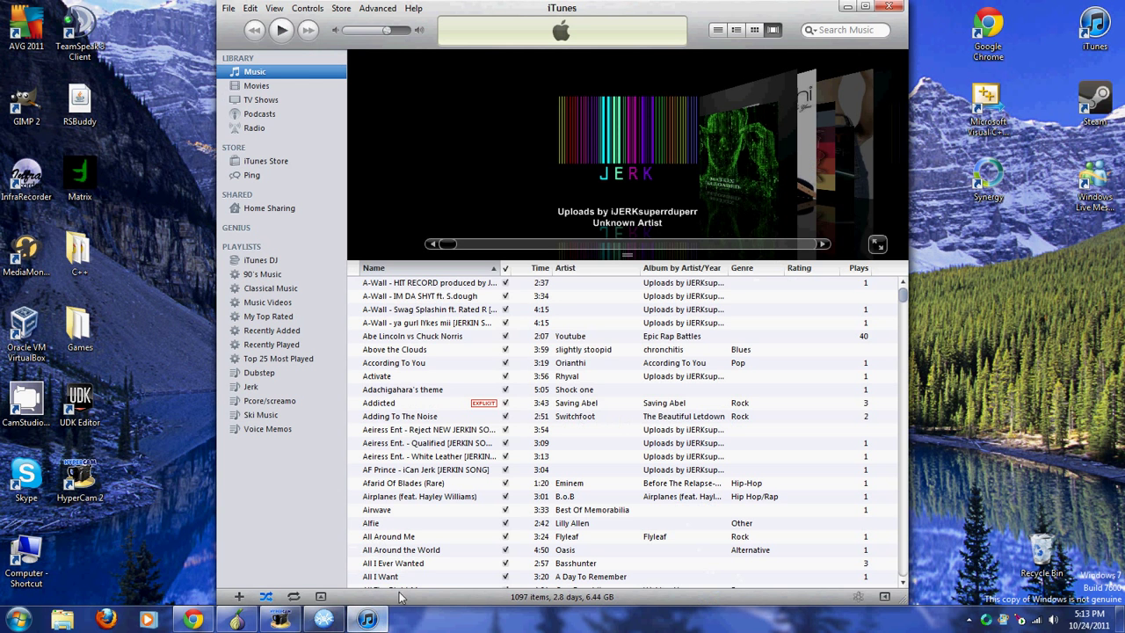
left_click(847, 7)
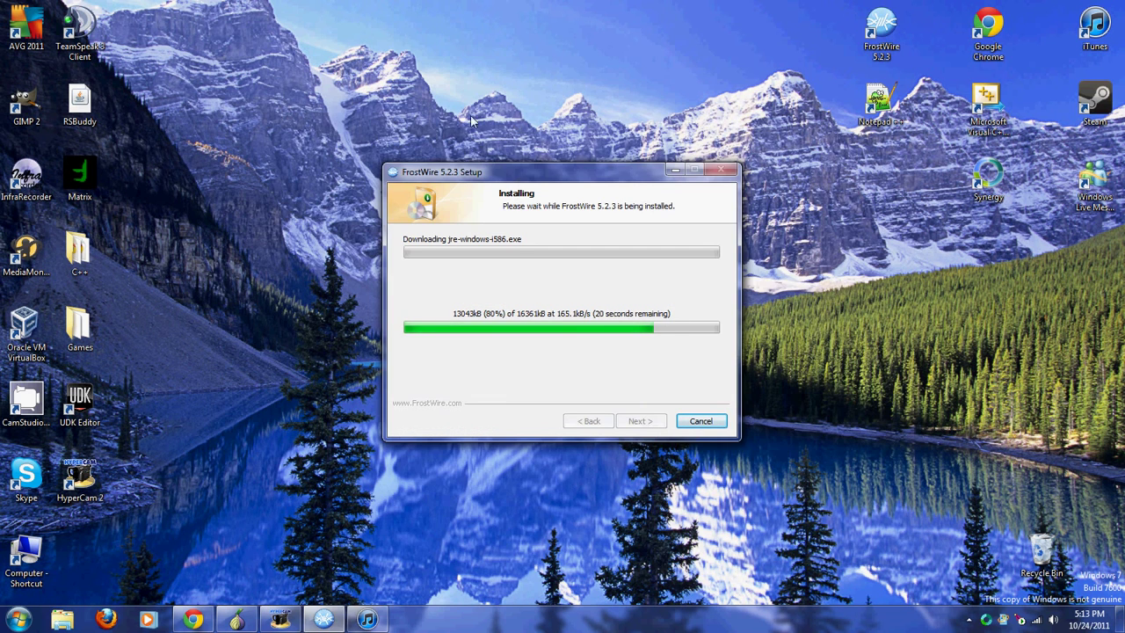
left_click_drag(271, 126, 844, 475)
left_click_drag(782, 458, 334, 124)
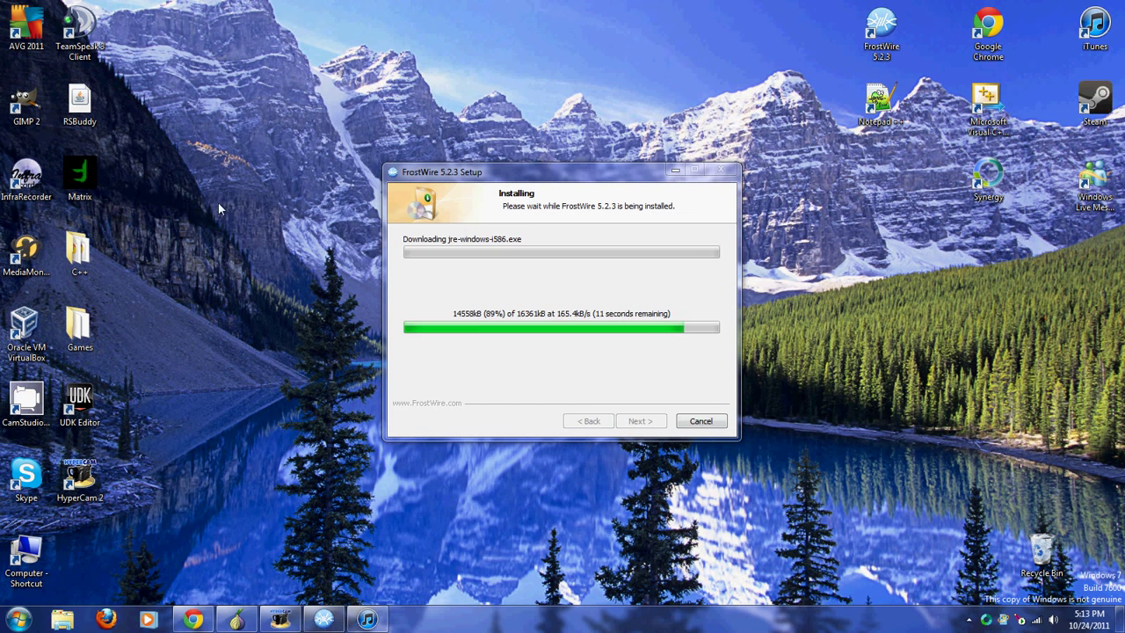
left_click_drag(318, 120, 352, 137)
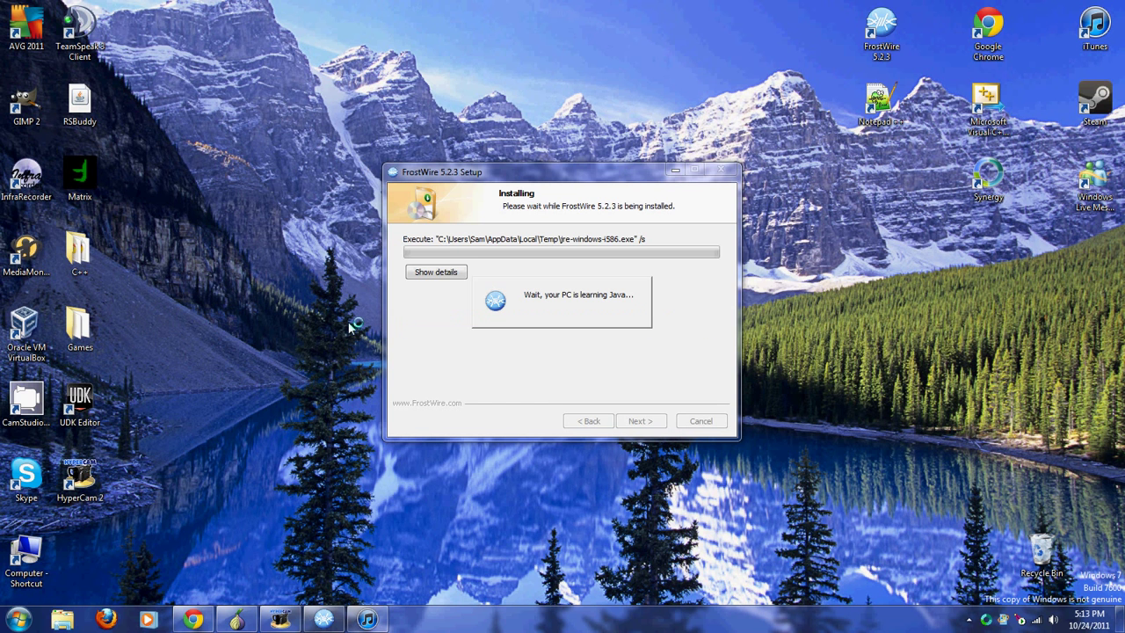
left_click_drag(351, 119, 811, 498)
Step: Finish the FrostWire 5.2.3 setup with Run FrostWire 5.2.3 enabled and minimize the HyperCam window
left_click(280, 620)
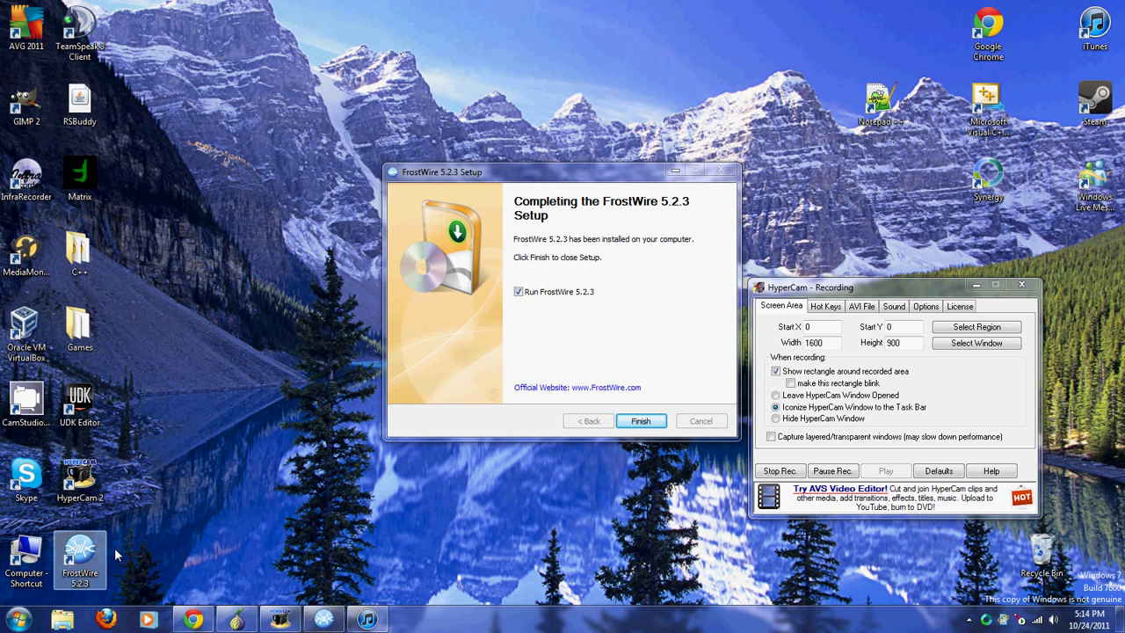
left_click(641, 422)
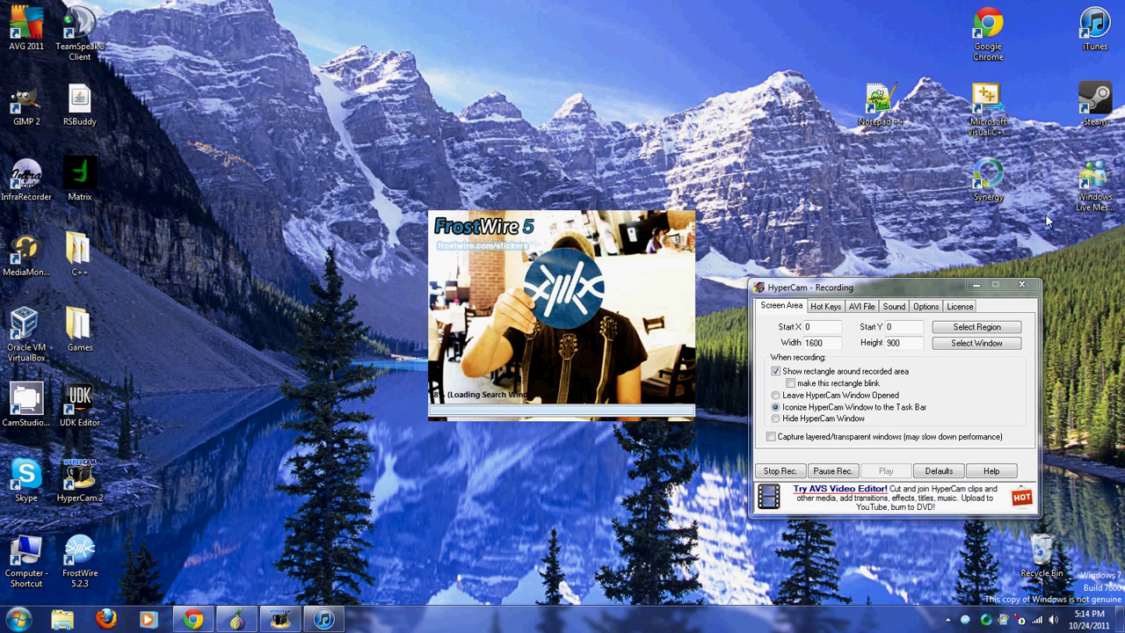
left_click(974, 287)
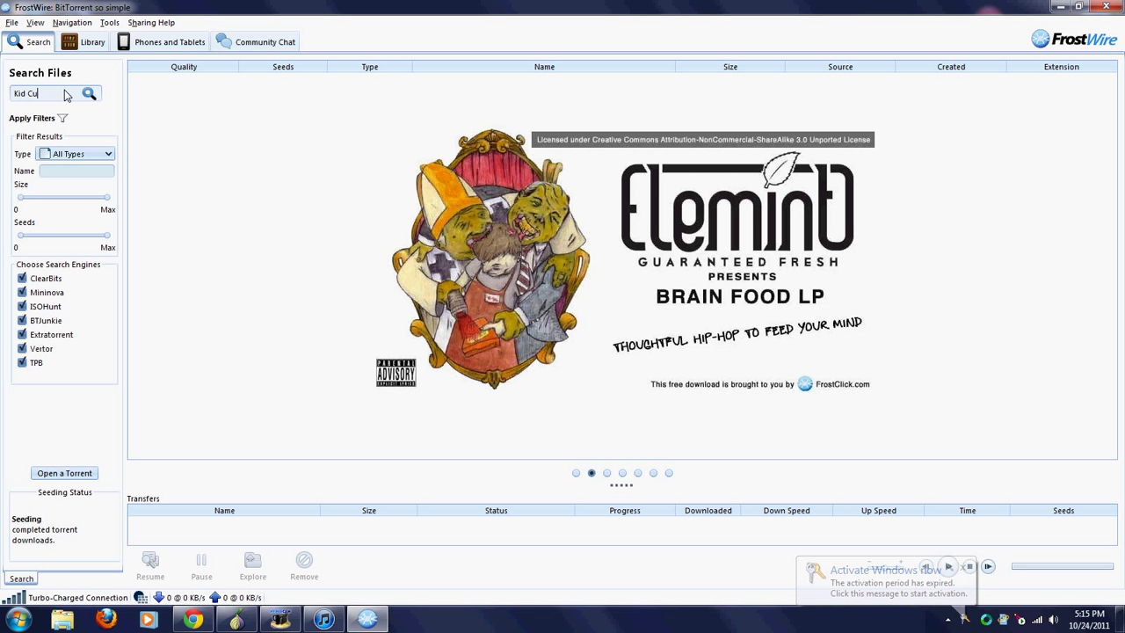
Step: Search FrostWire for "Kid Cudi" and filter the results by the name "Mr. Rager"
type("di")
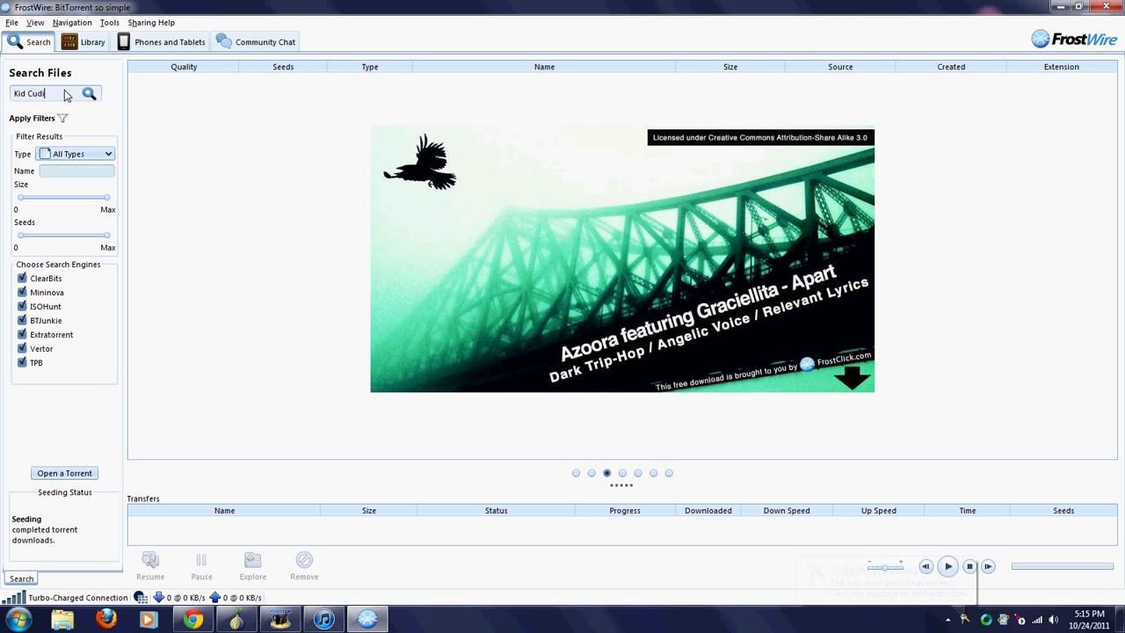
key("Return")
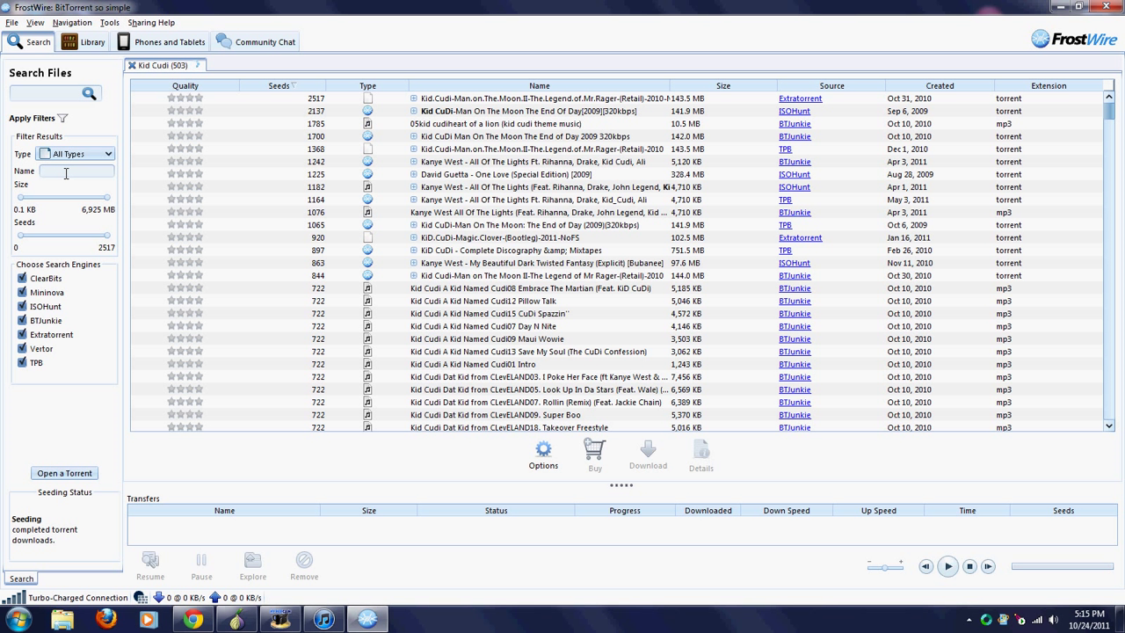
type("M")
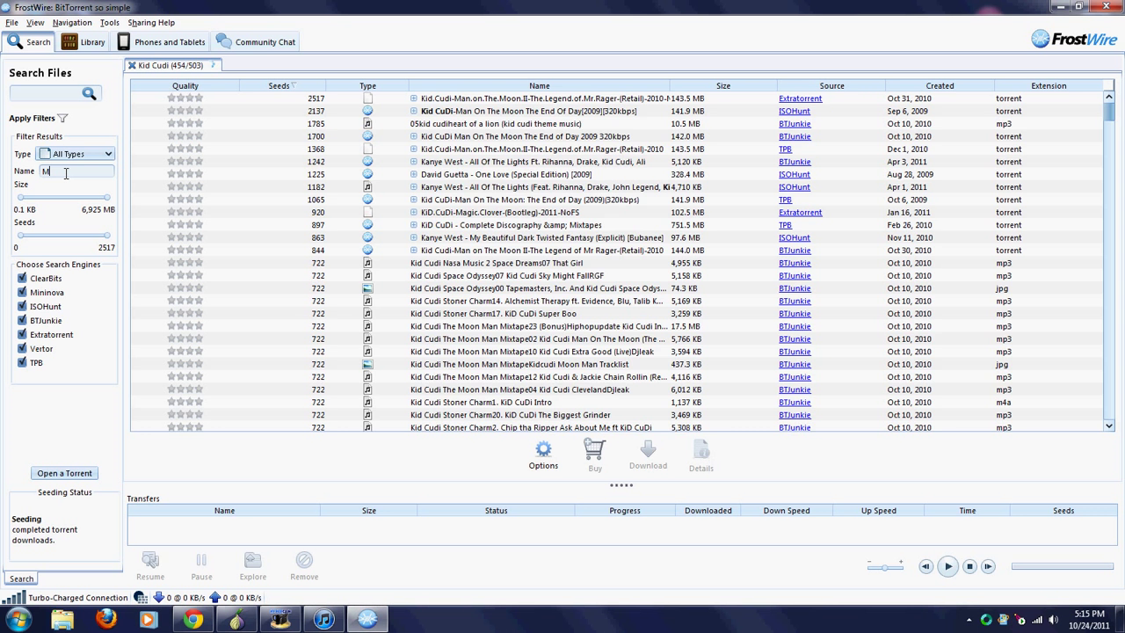
type("r. Rager")
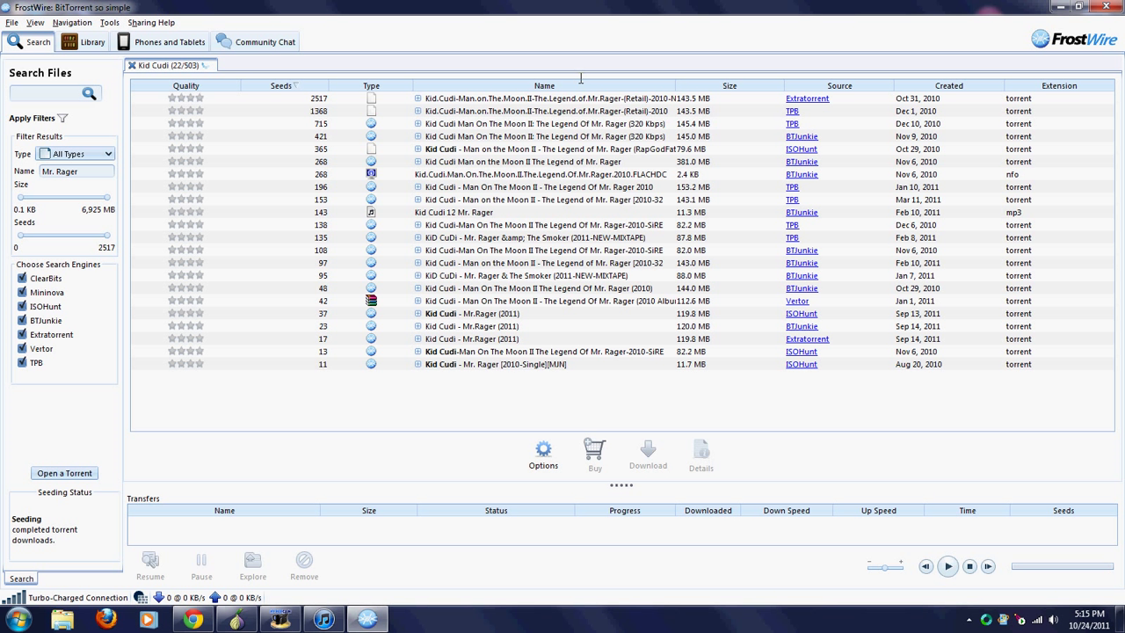
Step: Open the file selection for the 145.4 MB Kid Cudi Man On The Moon II torrent, toggle all files off and on, and close it without downloading
left_click(709, 123)
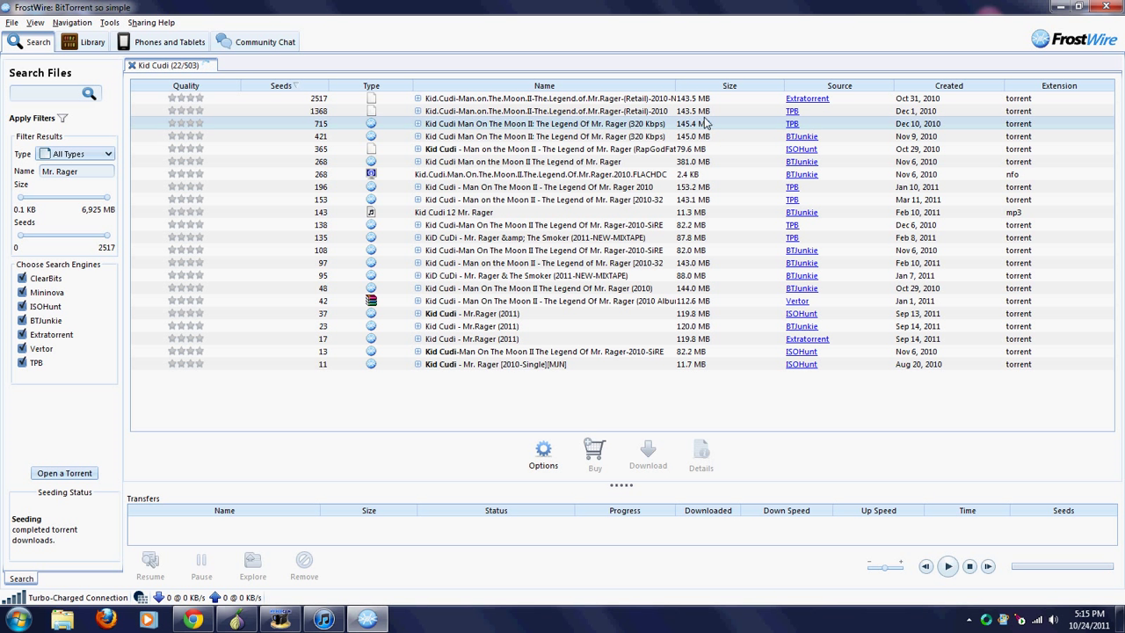
double_click(420, 127)
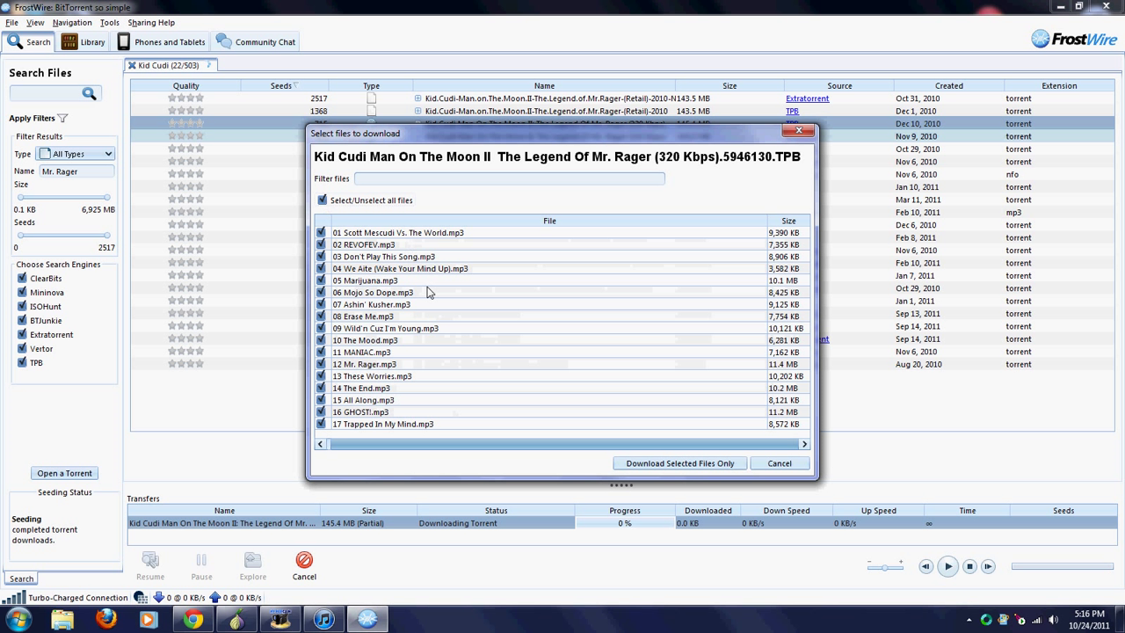
left_click(323, 201)
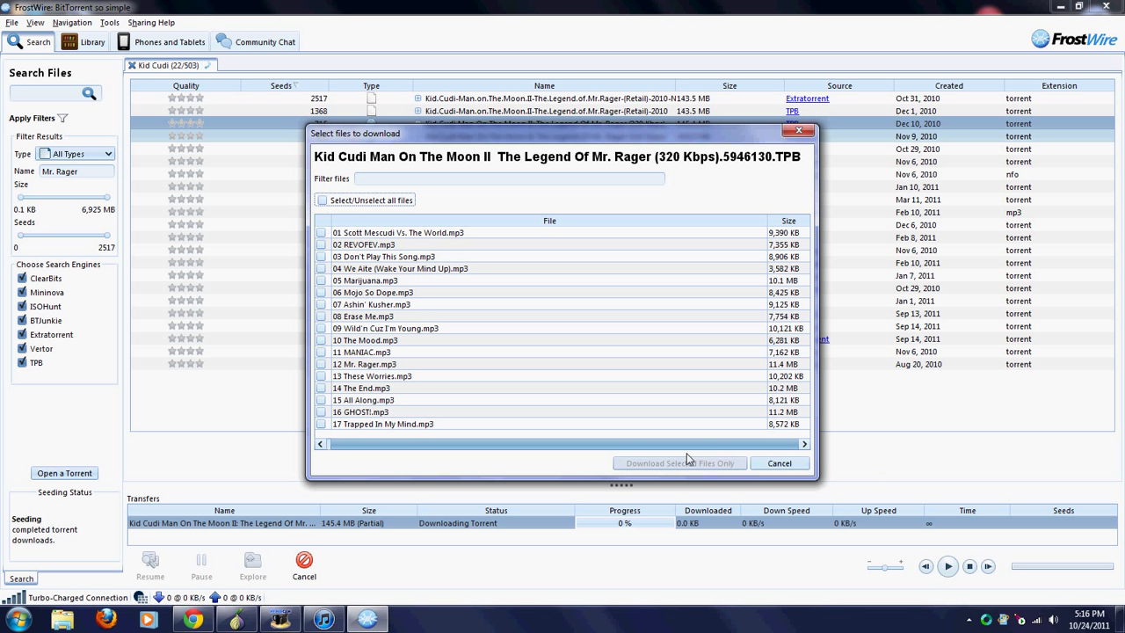
left_click(321, 201)
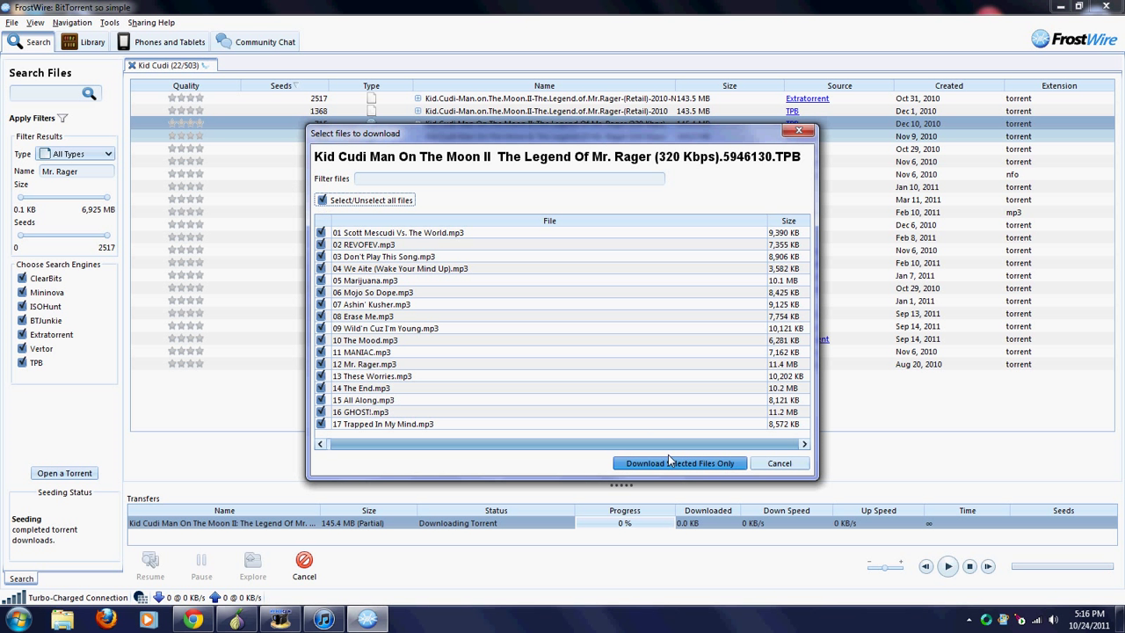
left_click(799, 132)
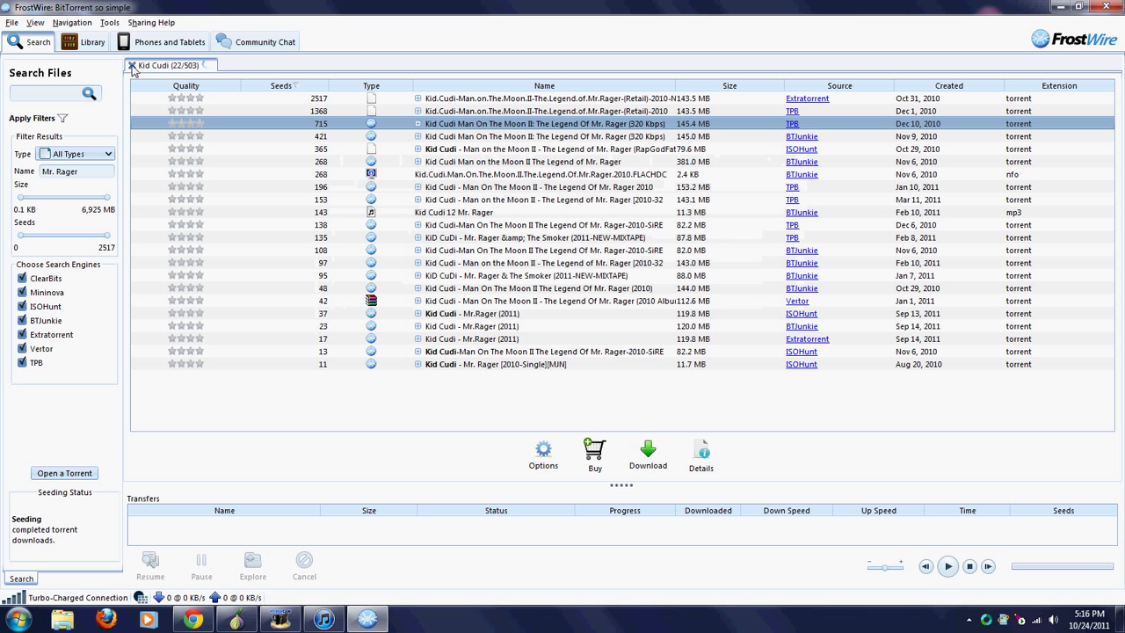
Step: Close the Kid Cudi search results and look through the audio files in the FrostWire library
left_click(132, 67)
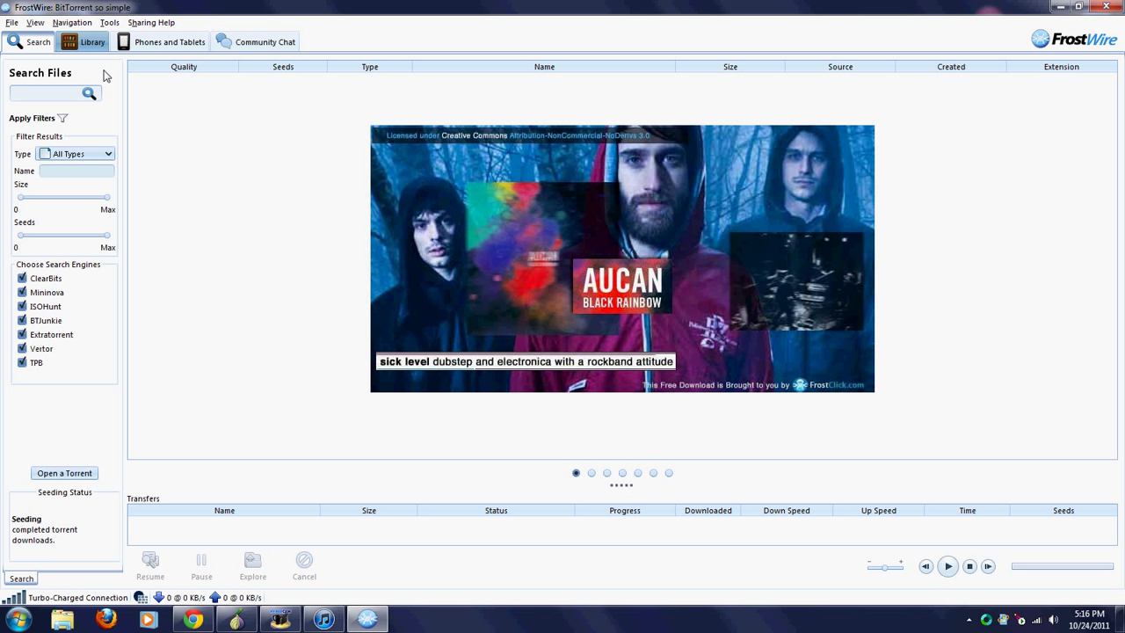
left_click(93, 44)
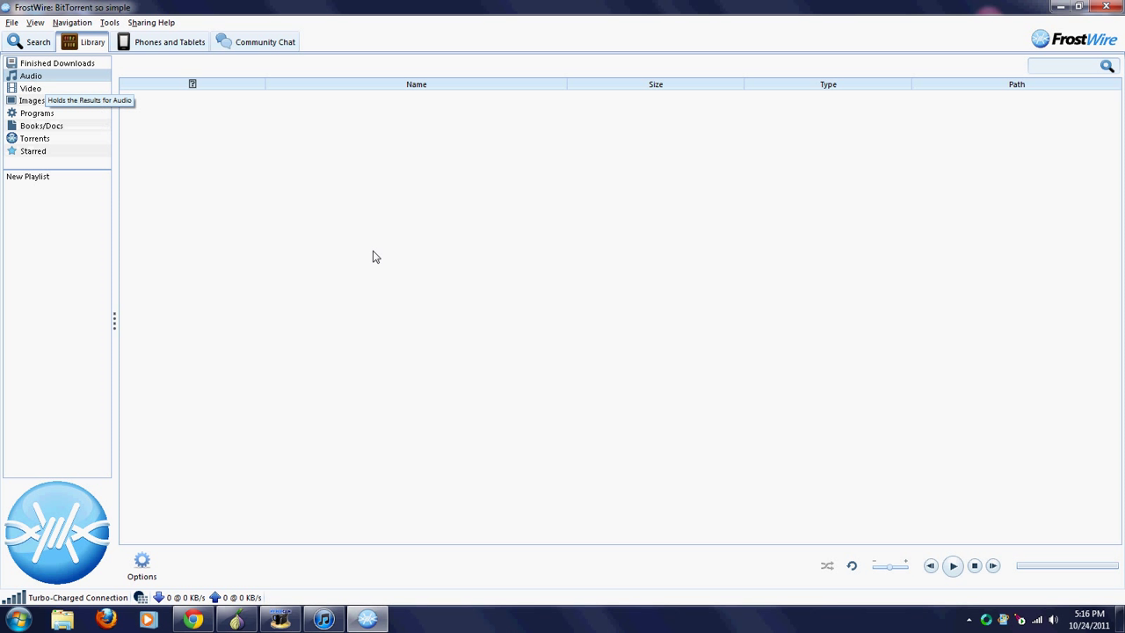
left_click(26, 77)
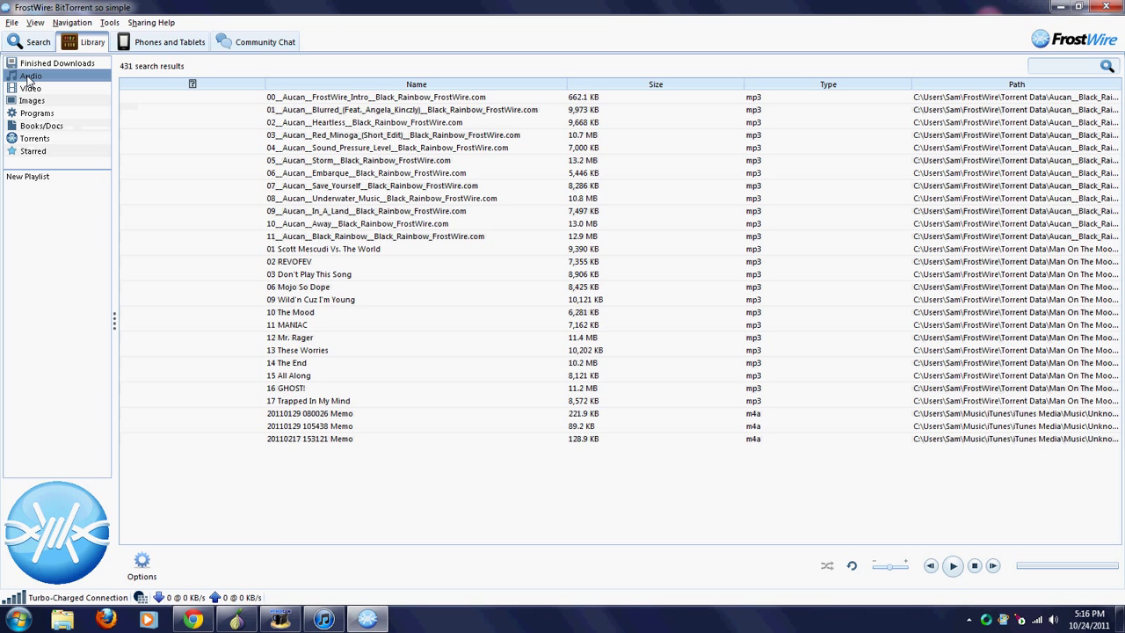
scroll(274, 215, "down", 7)
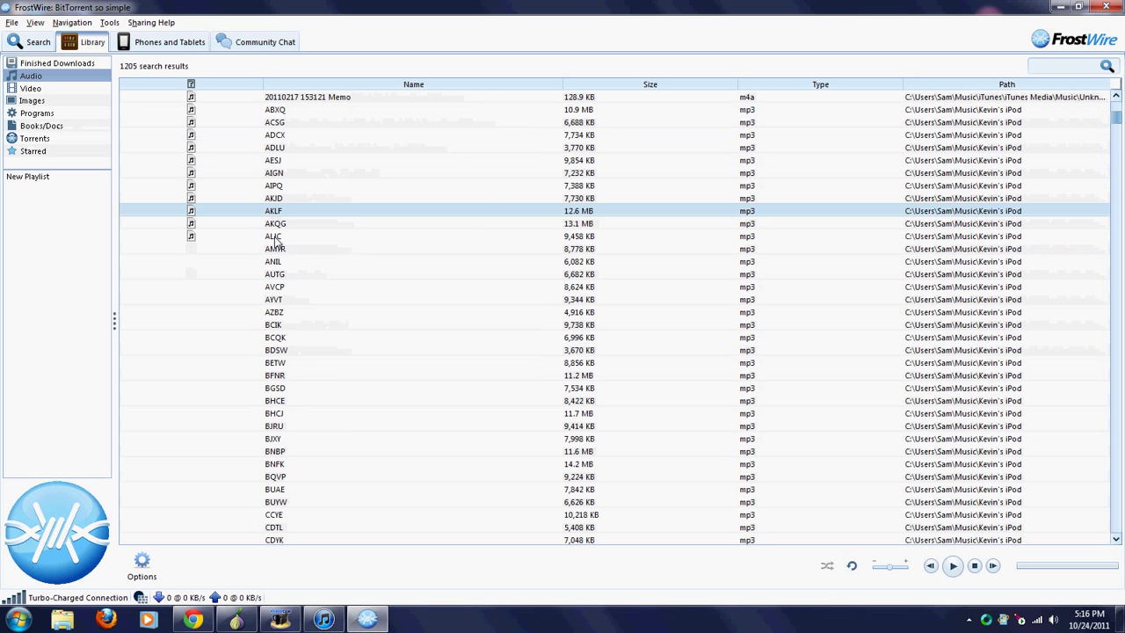
left_click(1113, 110)
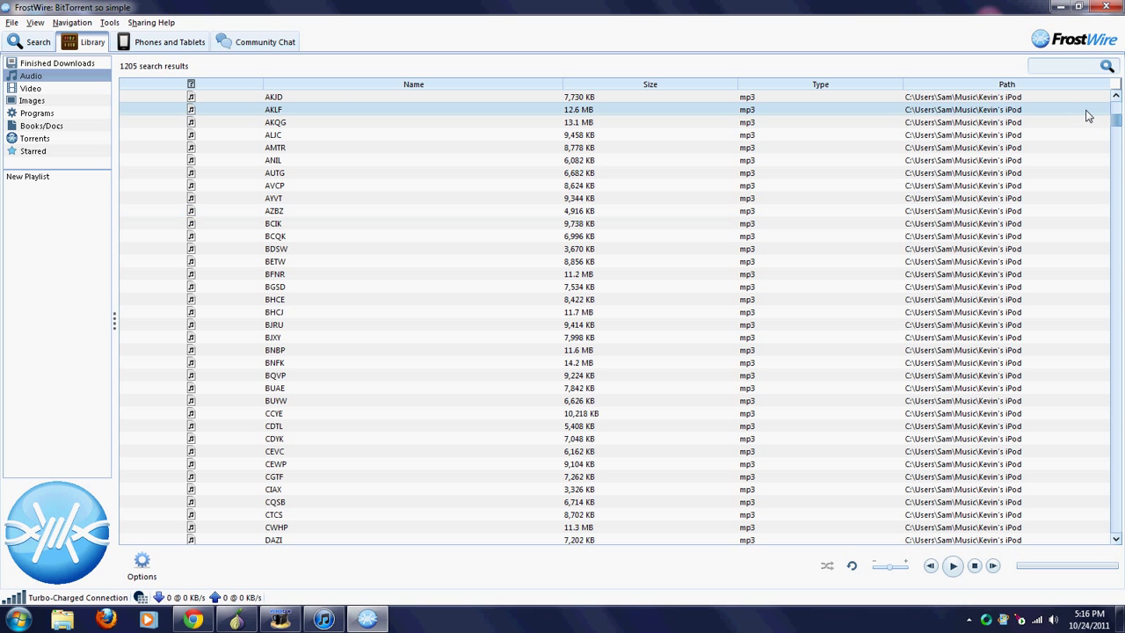
left_click(1113, 123, "shift")
left_click(1111, 97, "ctrl")
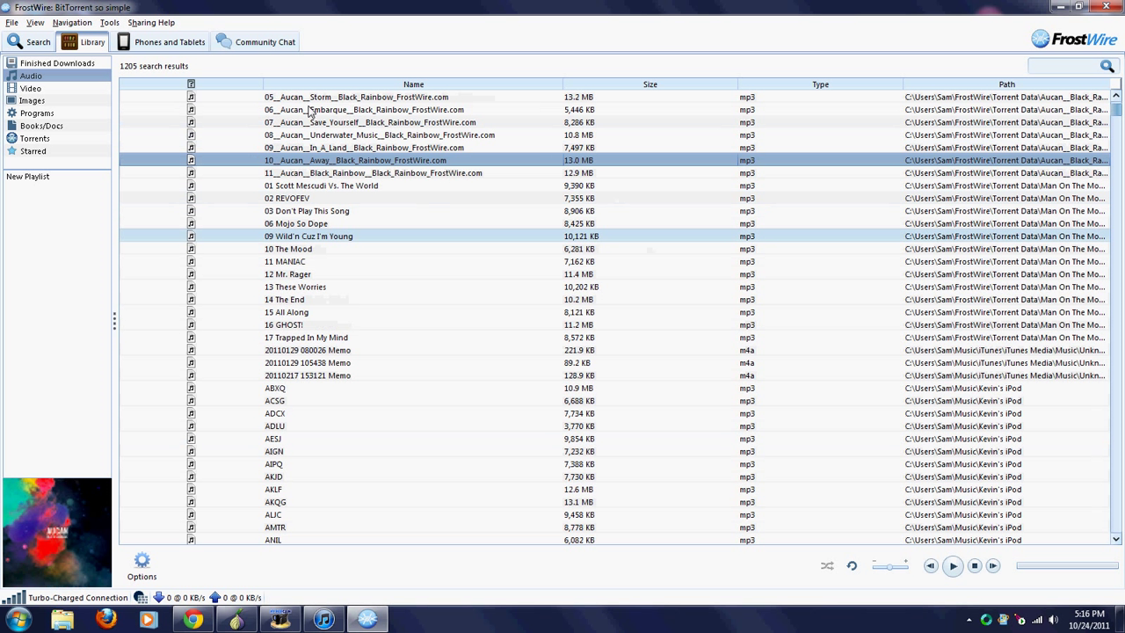
Step: Check the library's video category, return to the audio files, and select the ODOZ song
left_click(44, 89)
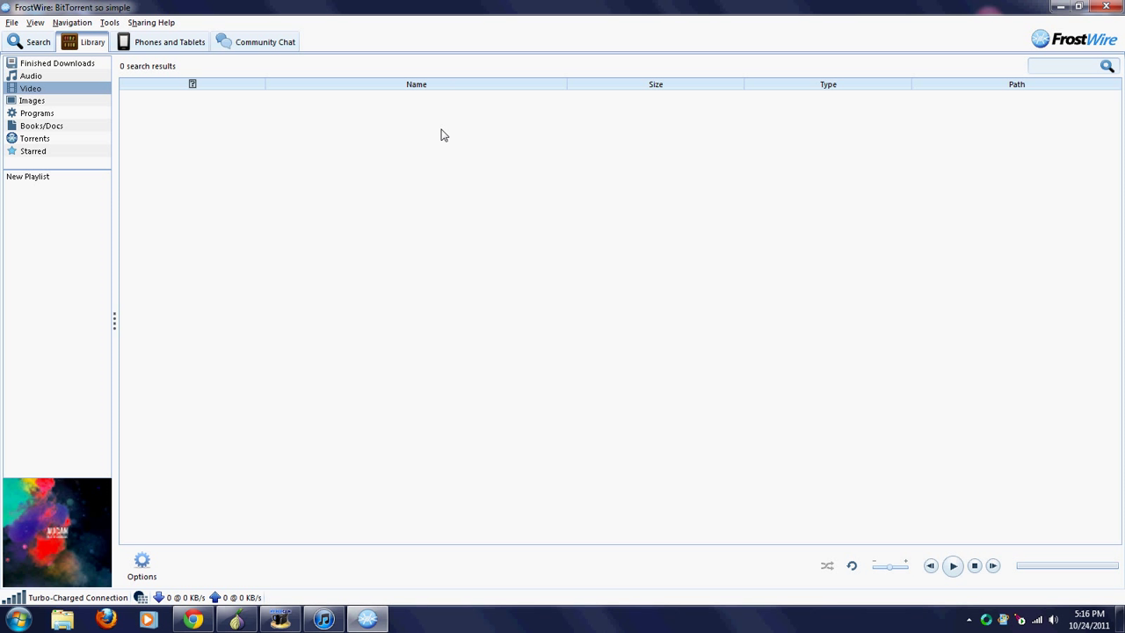
left_click(44, 77)
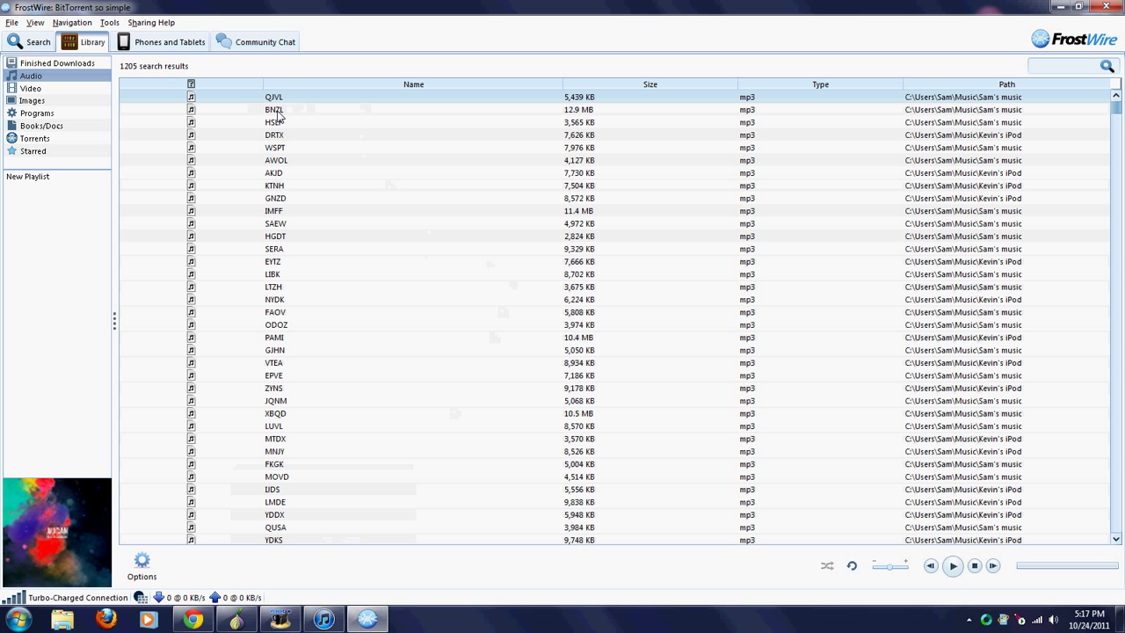
left_click_drag(412, 98, 428, 168)
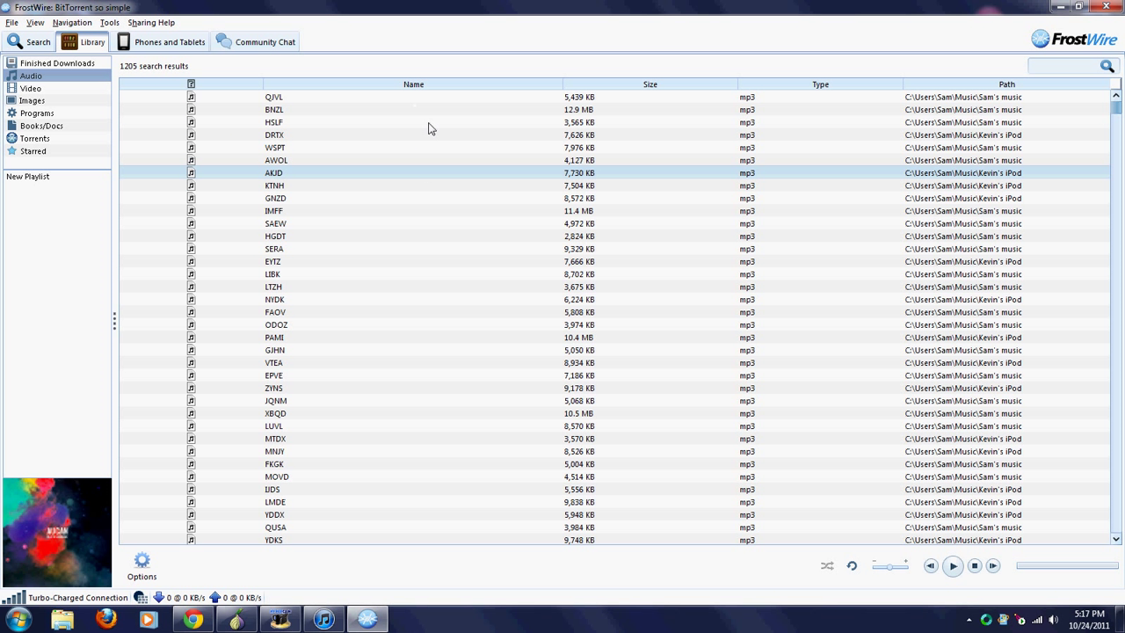
left_click_drag(430, 147, 426, 223)
left_click(474, 325)
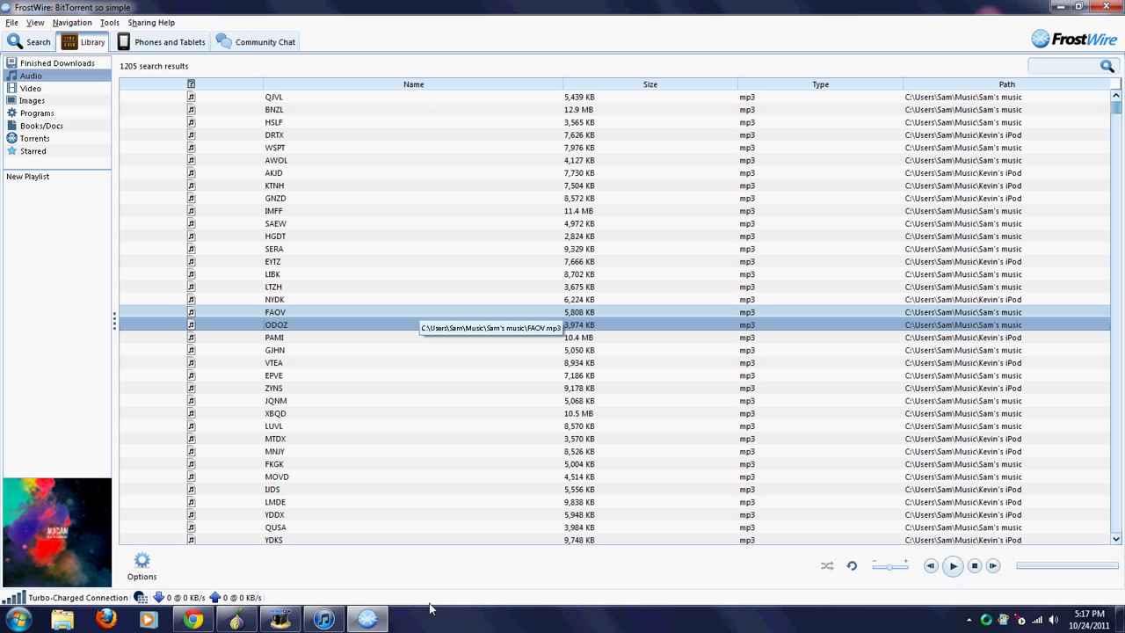
Step: Switch to HyperCam and stop the screen recording
left_click(280, 620)
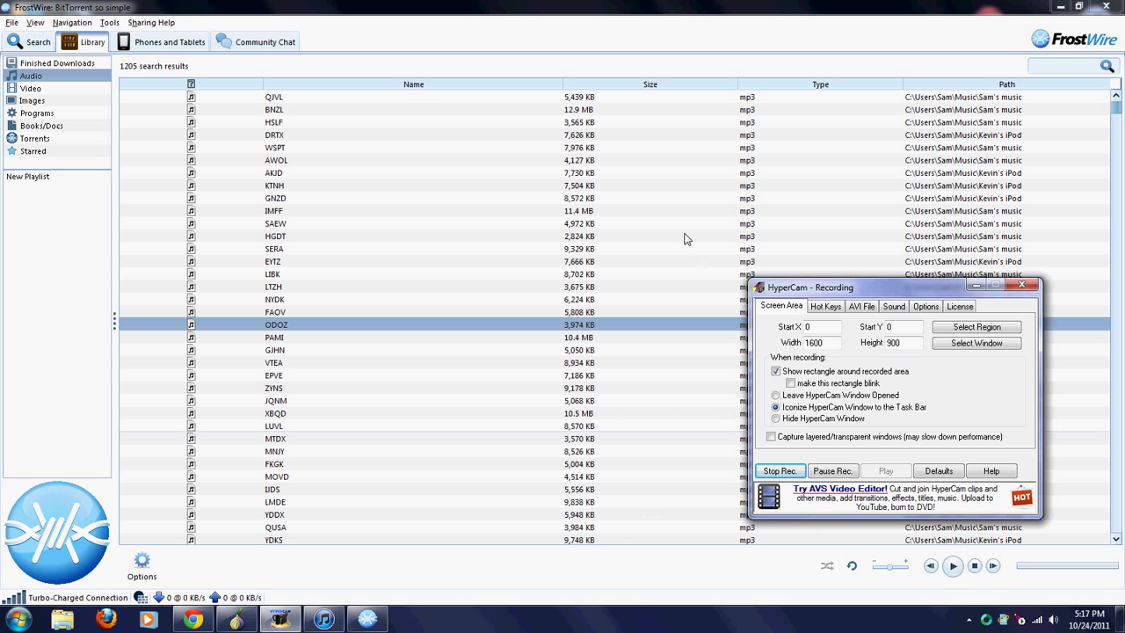
left_click(794, 473)
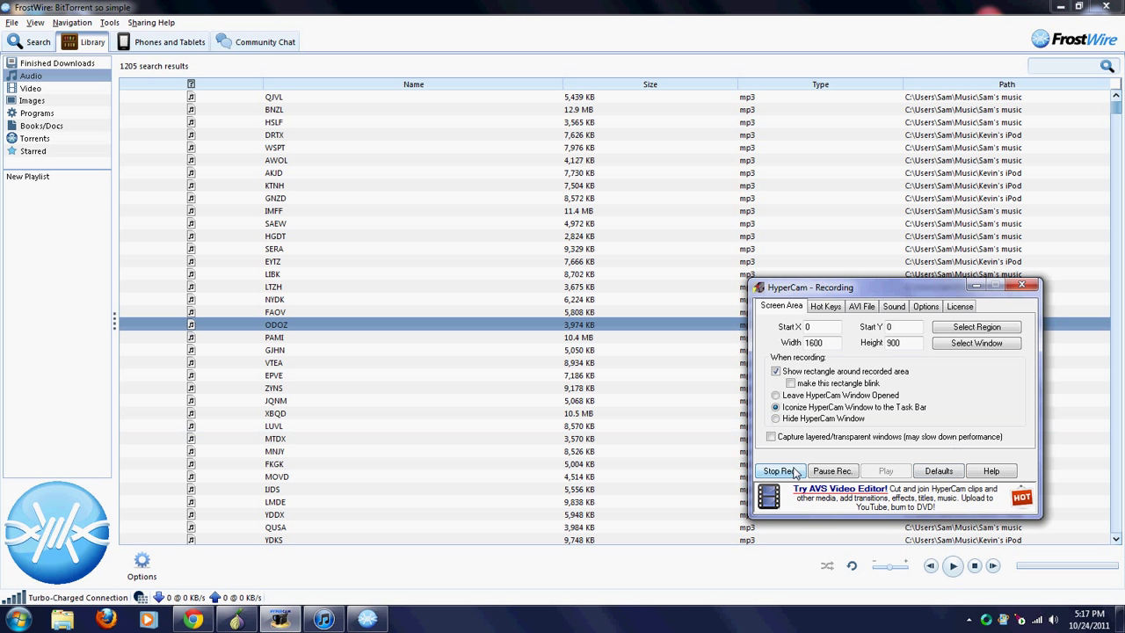